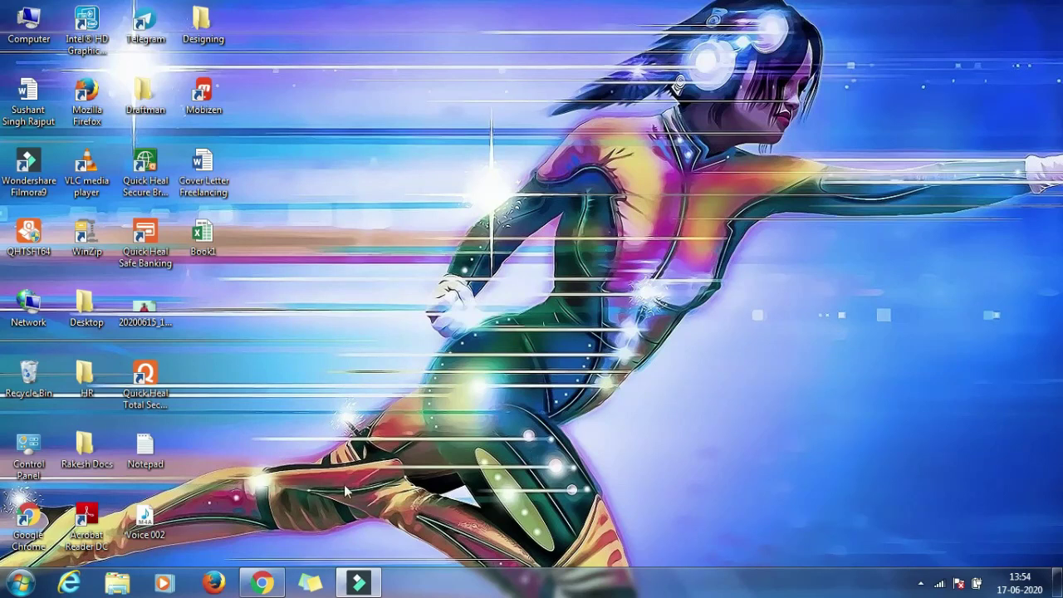
click(280, 574)
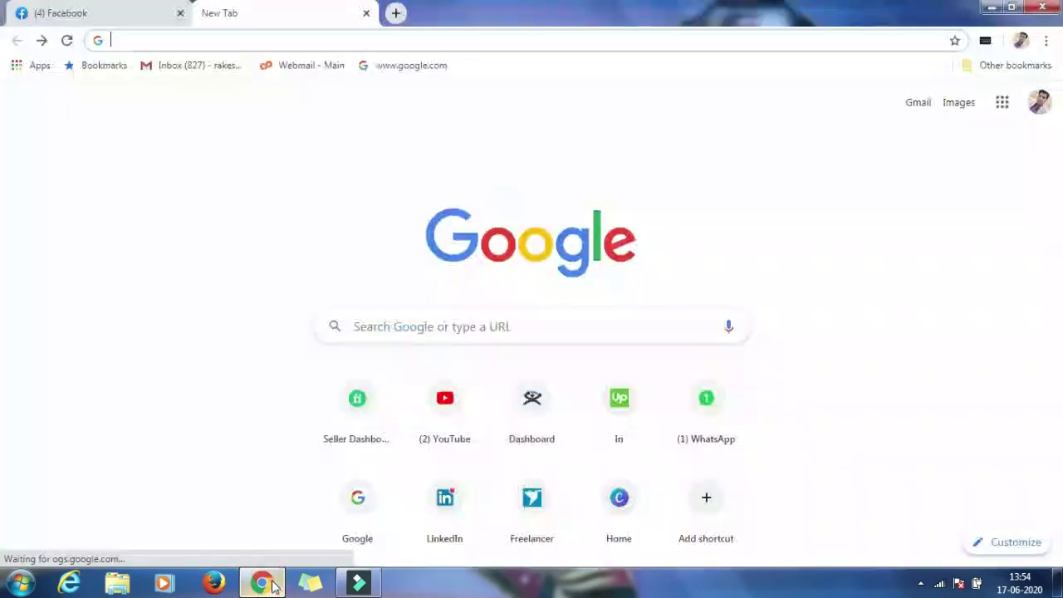
click(421, 38)
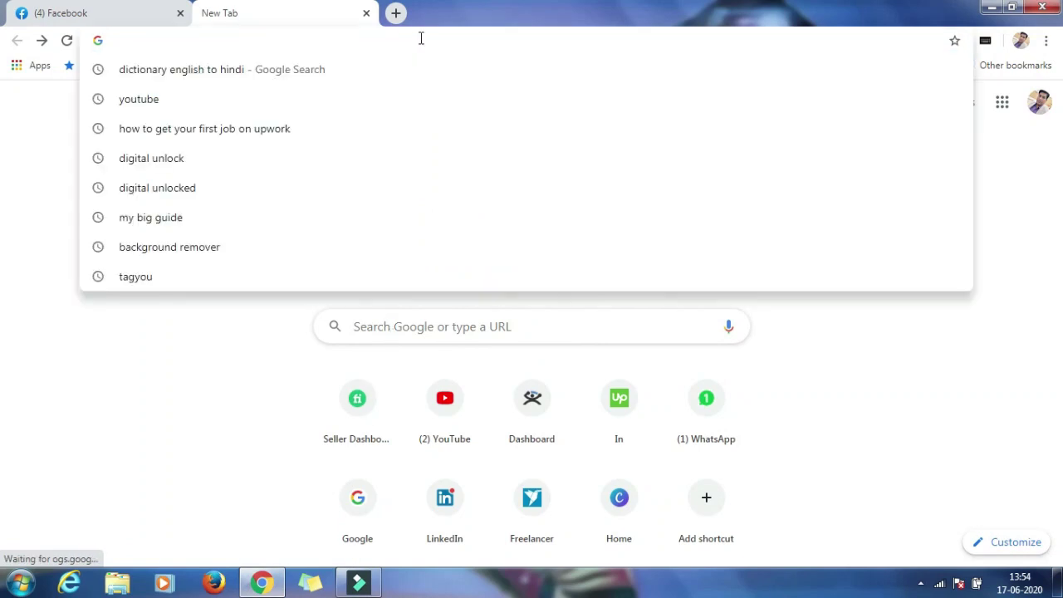
text(www.amzon)
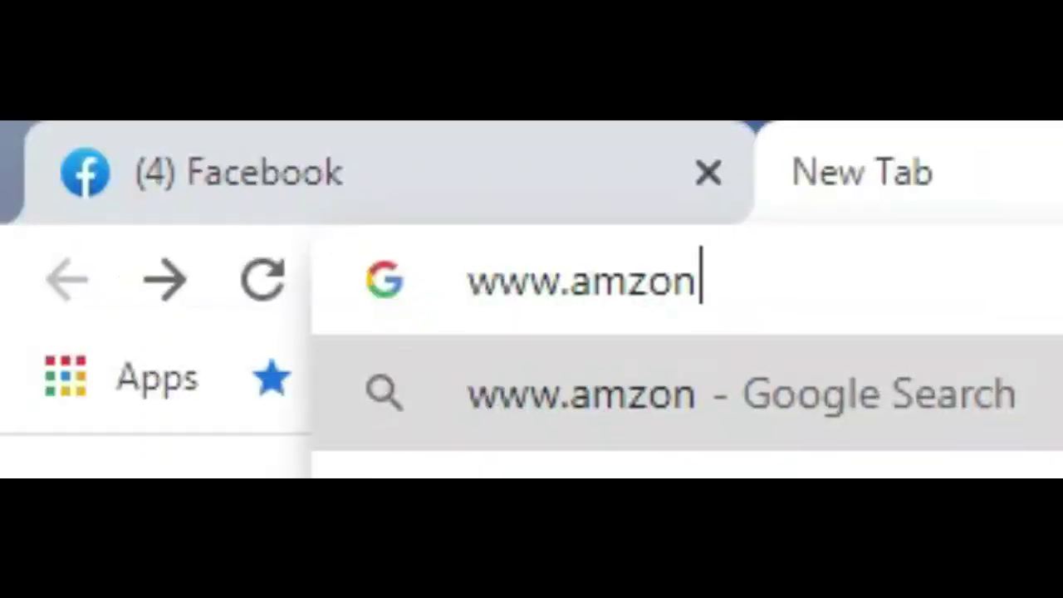
text(.)
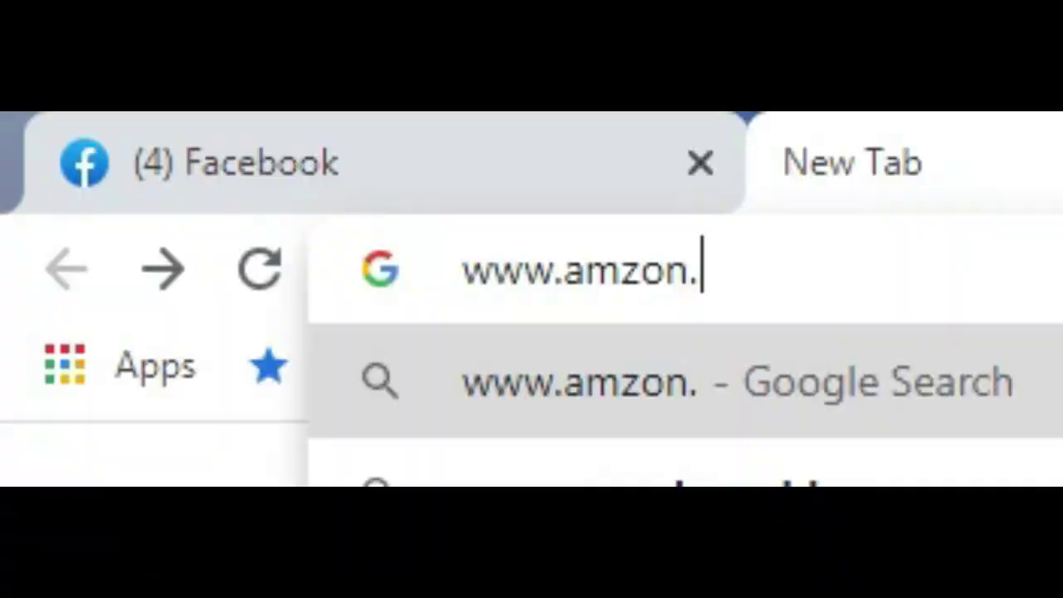
key(Return)
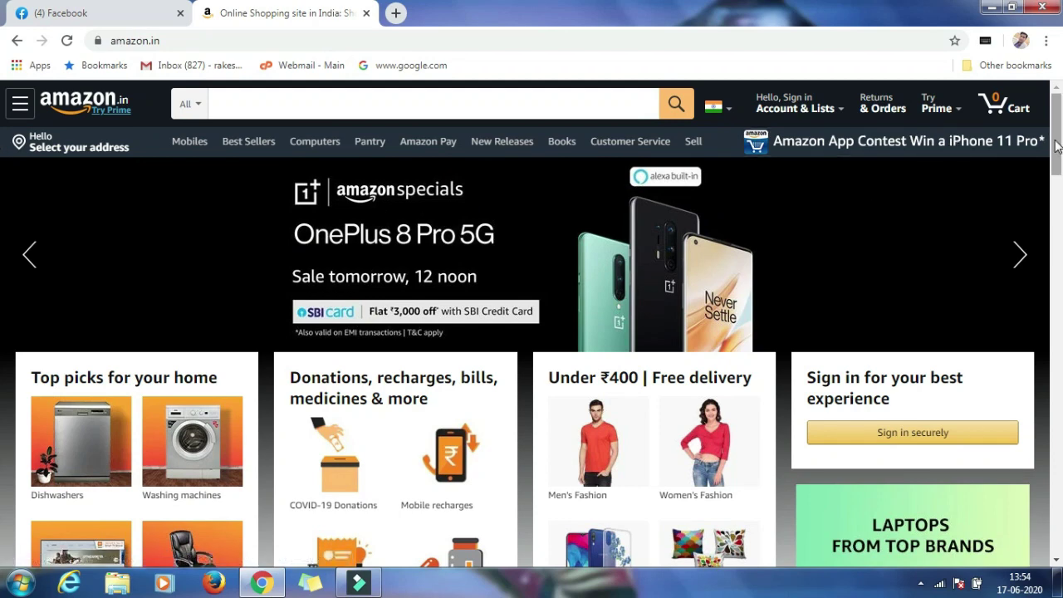
Go from the Amazon.in footer through Become an Affiliate and Login to the Create account form.
drag(1056, 145, 1060, 556)
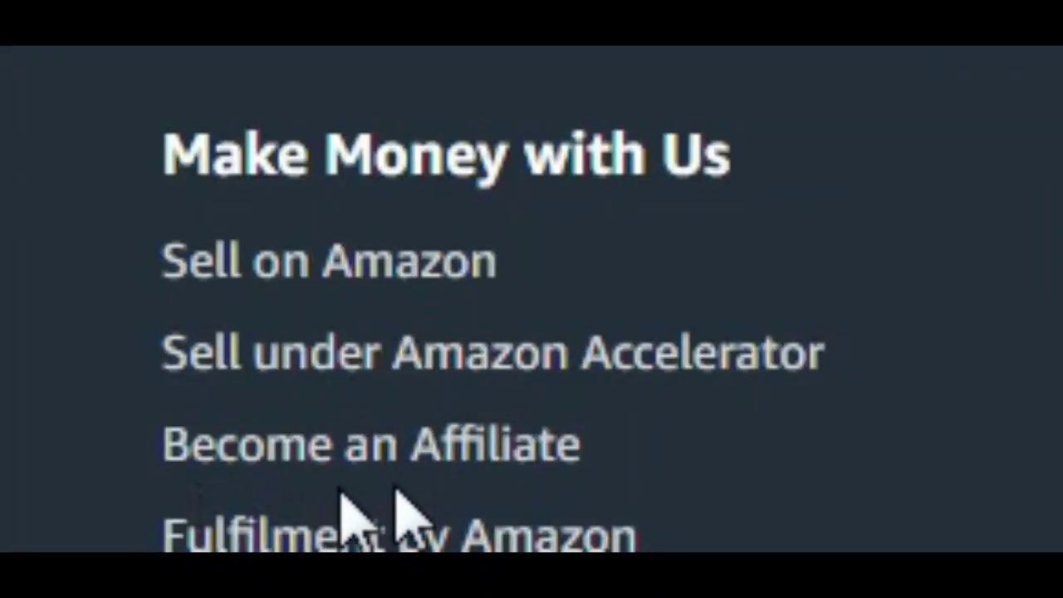
click(285, 452)
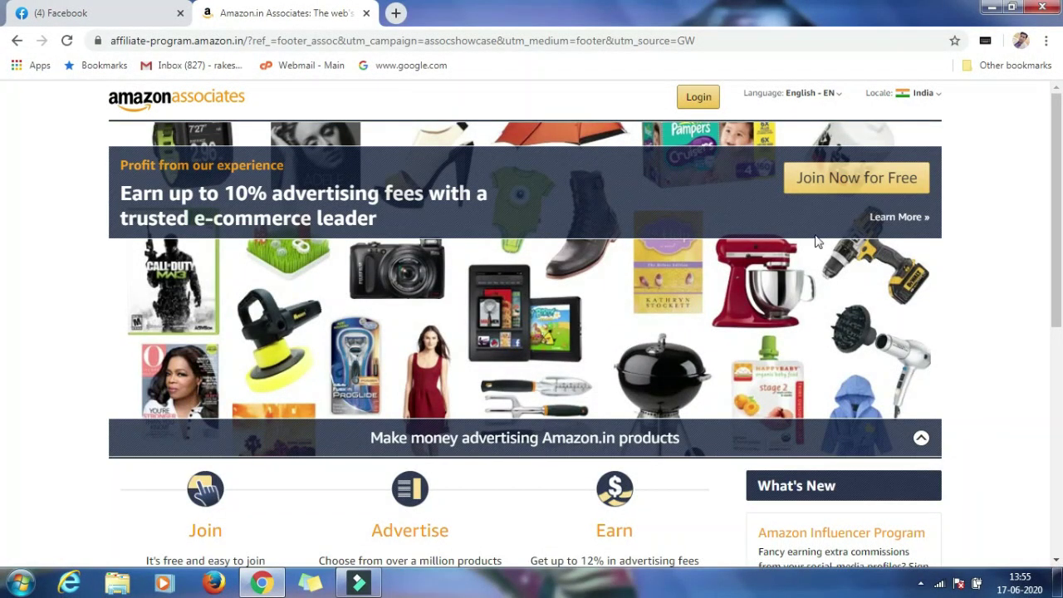
click(698, 97)
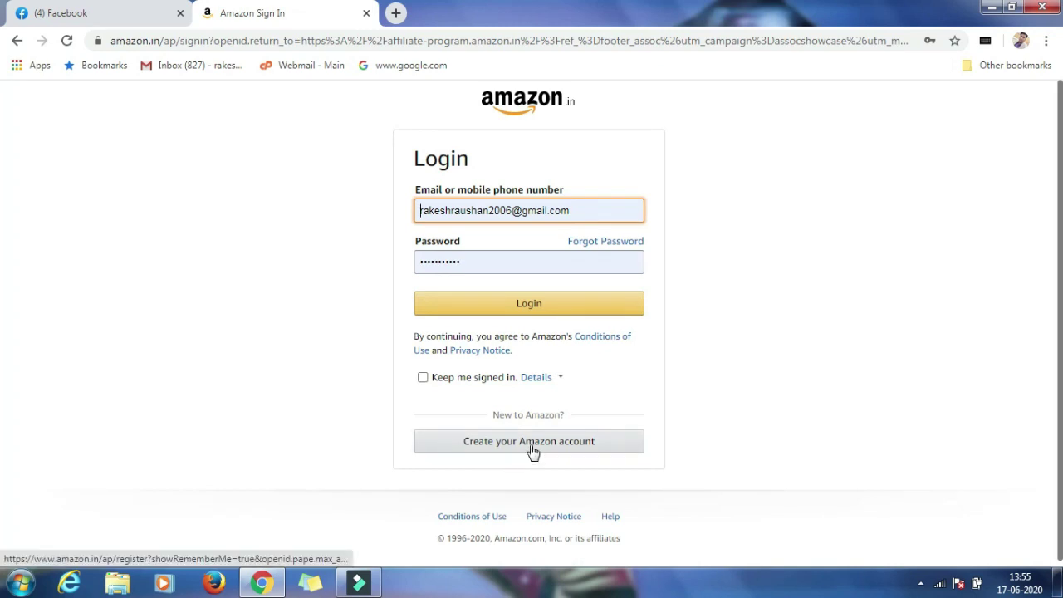
click(532, 448)
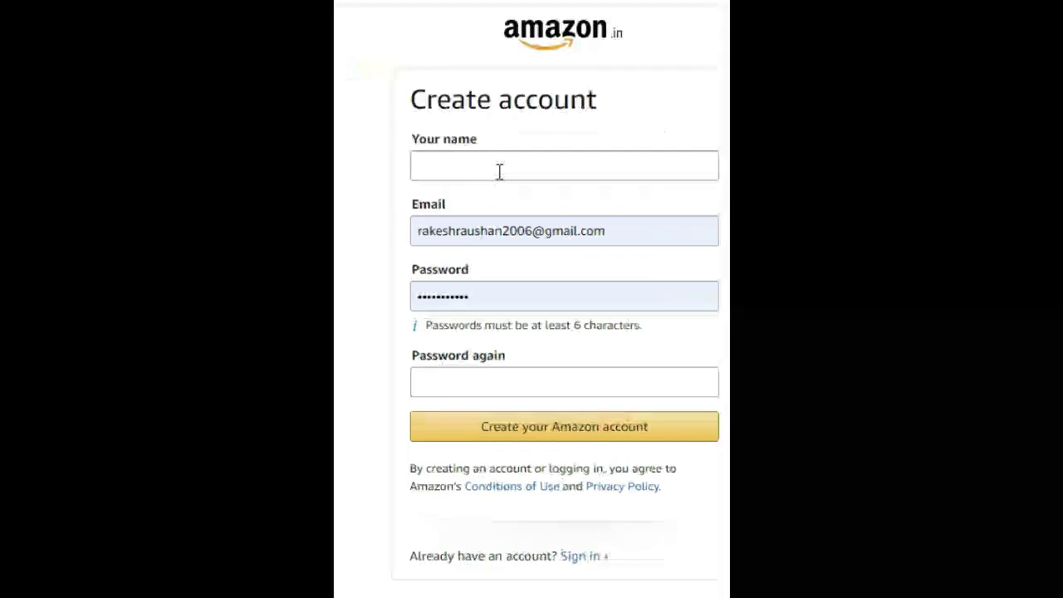
Enter the account holder's name and fill the email field with a saved login.
click(475, 209)
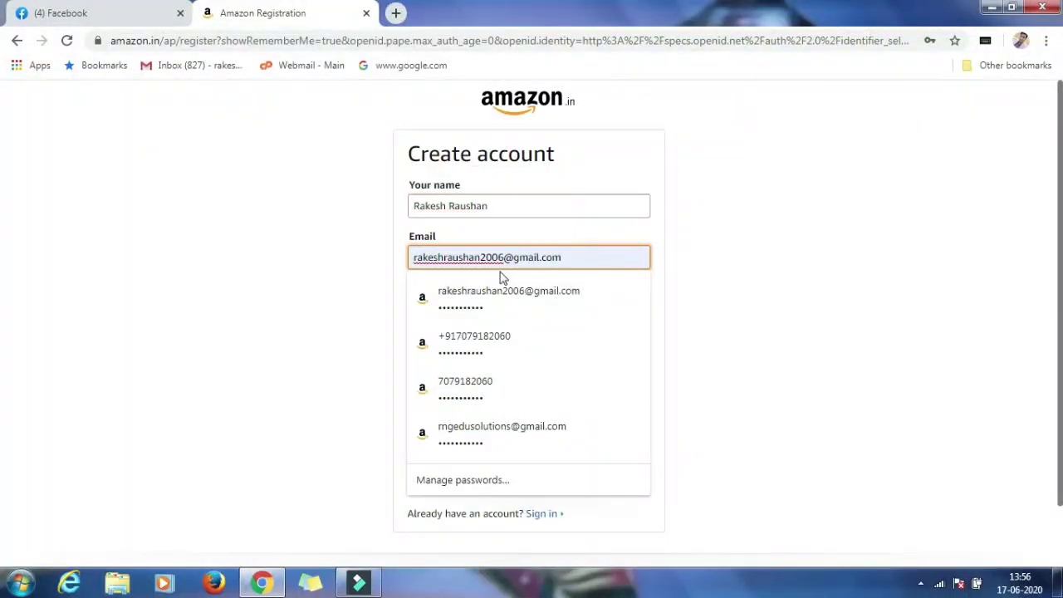
click(504, 259)
key(BackSpace)
key(BackSpace)
key(BackSpace)
key(BackSpace)
key(BackSpace)
key(BackSpace)
key(BackSpace)
key(BackSpace)
key(BackSpace)
key(BackSpace)
key(BackSpace)
key(BackSpace)
key(BackSpace)
key(BackSpace)
key(BackSpace)
key(BackSpace)
key(BackSpace)
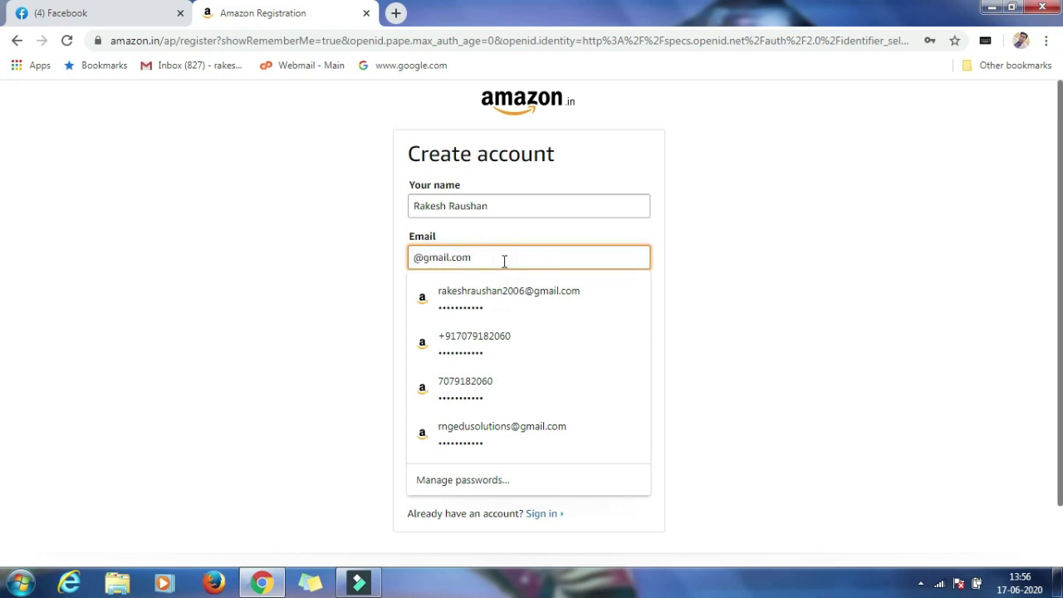
click(501, 431)
click(811, 298)
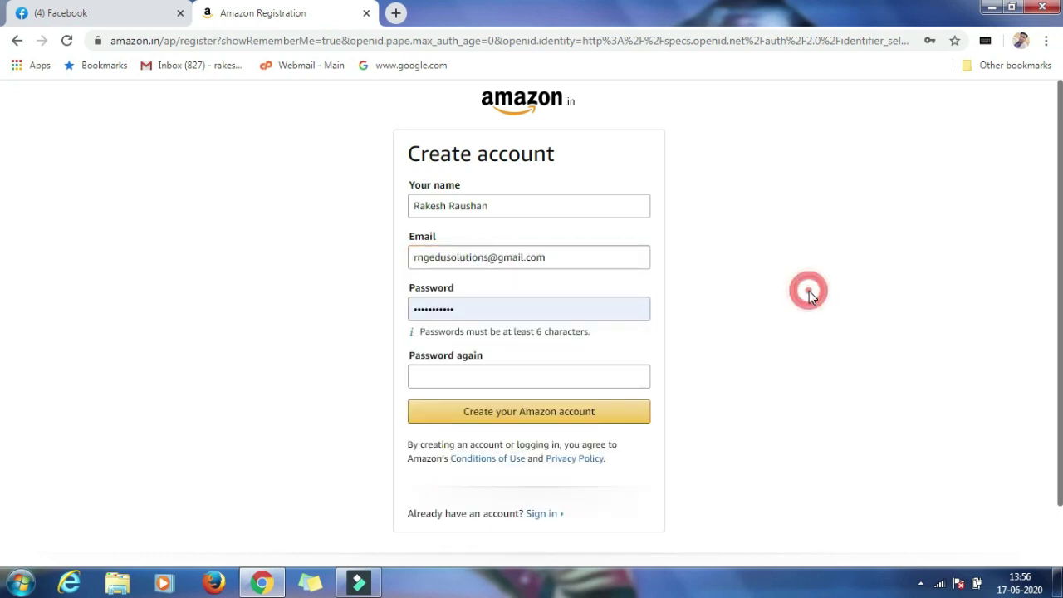
Enter the account password and paste it again into the confirmation field.
click(468, 308)
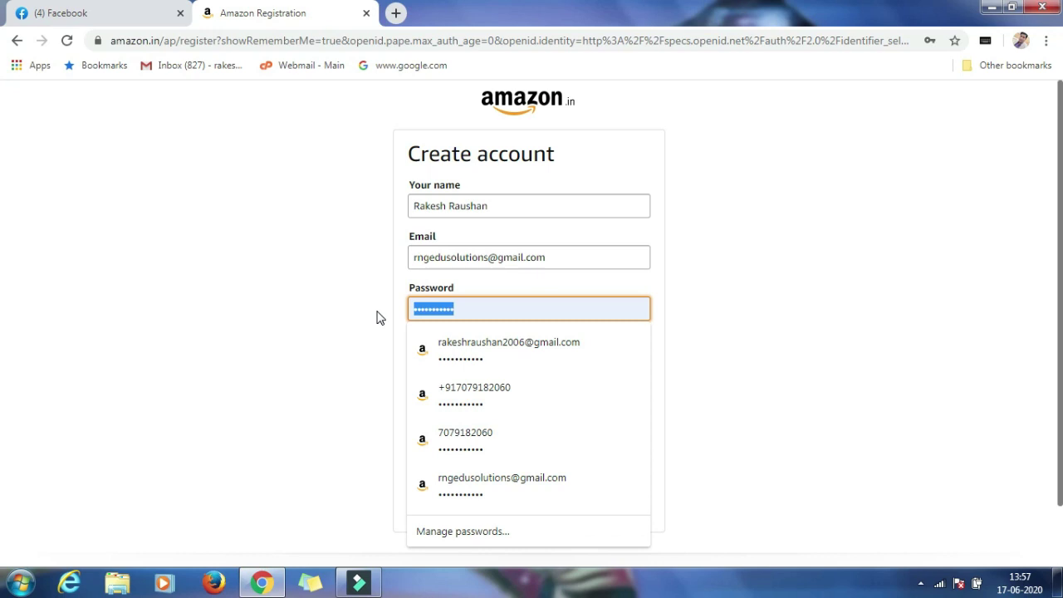
click(919, 365)
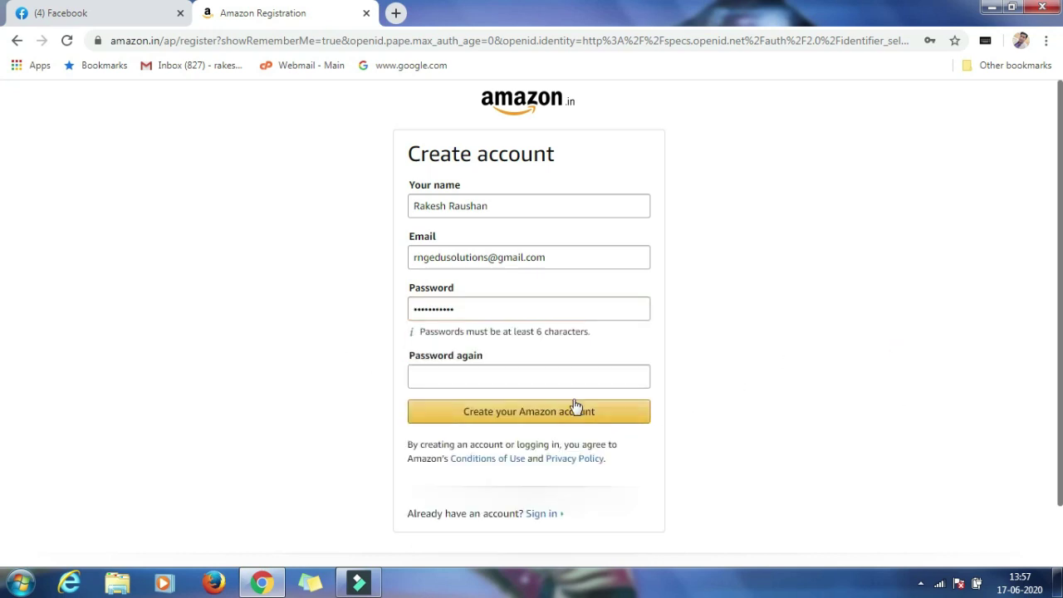
click(476, 377)
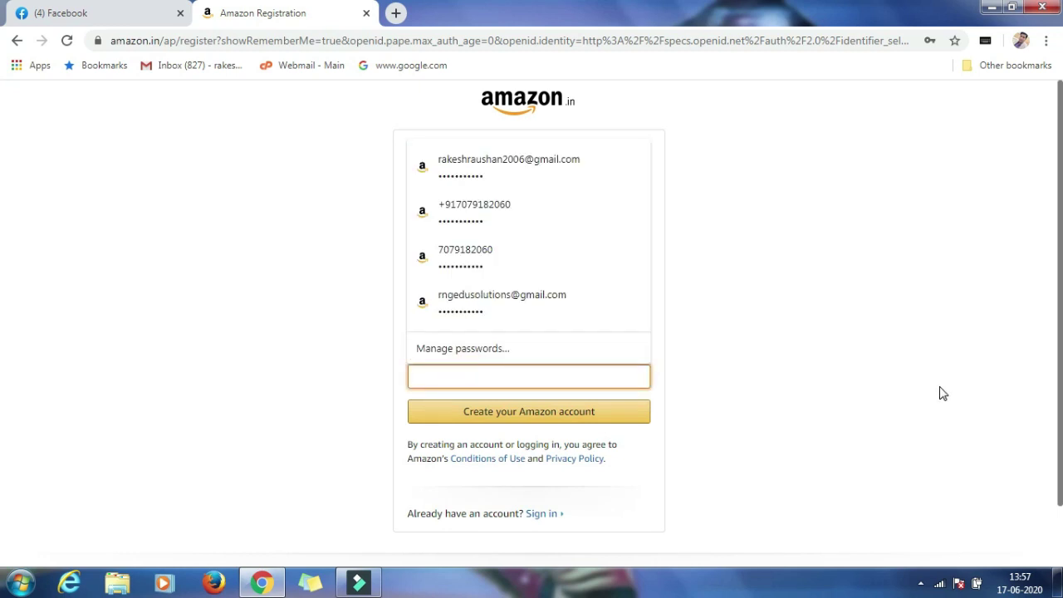
key(ctrl+v)
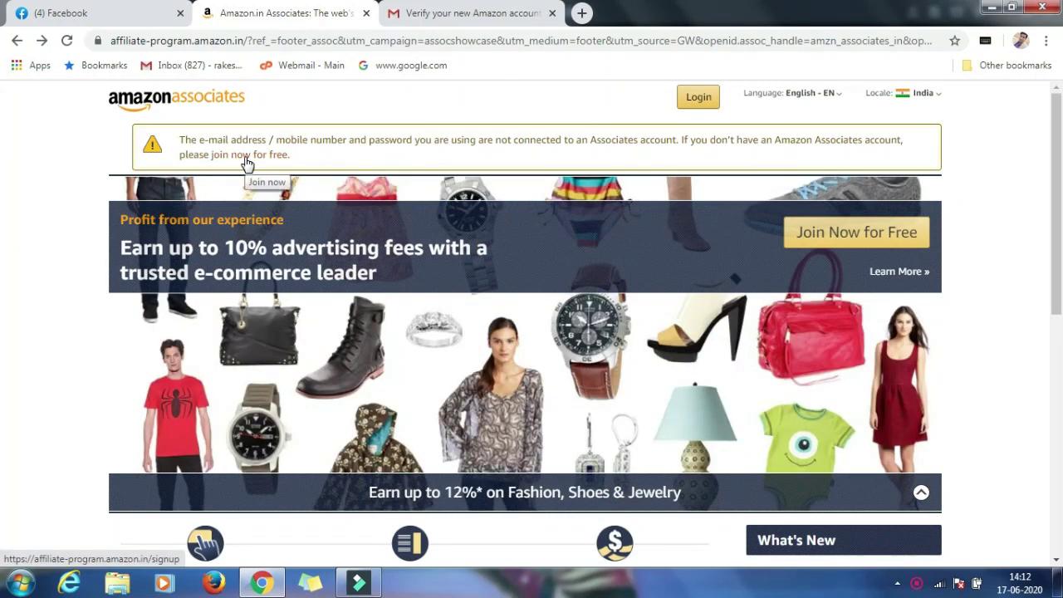
Begin the Associates signup via the join now link and enter the payee's name.
click(249, 158)
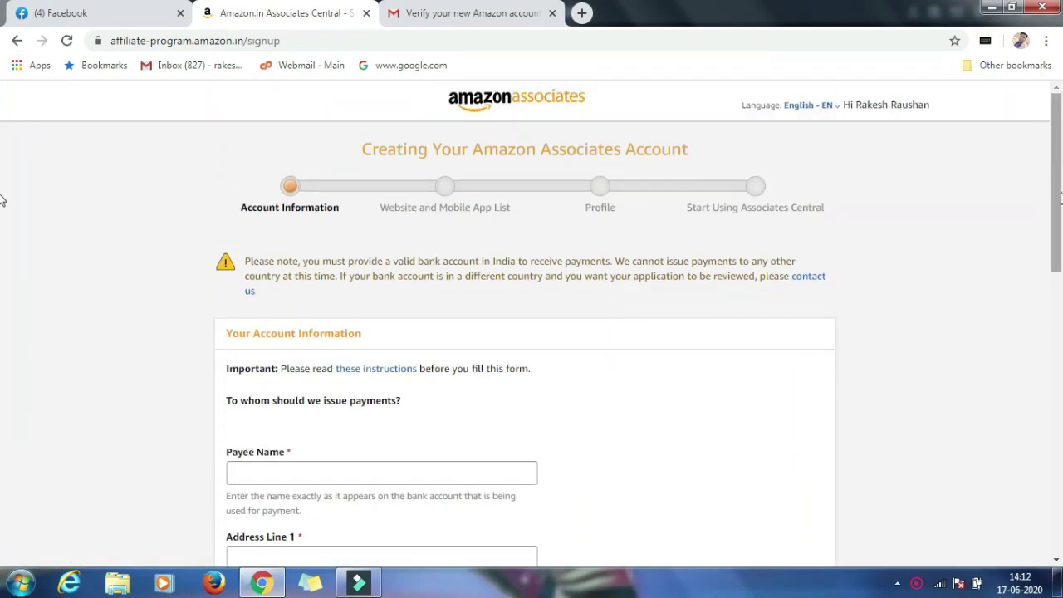
scroll(1056, 183, down, 3)
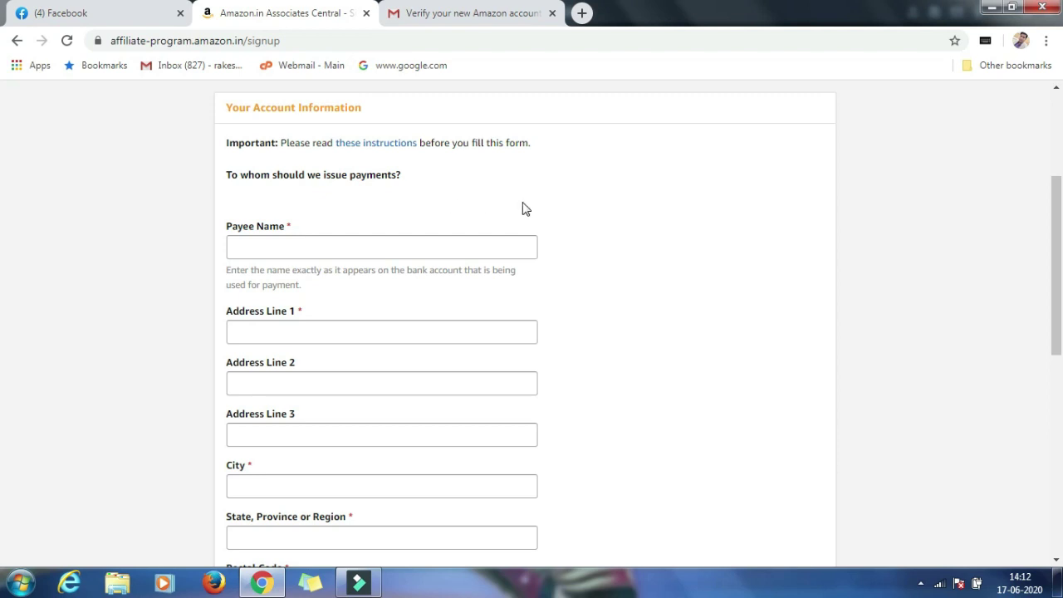
click(271, 250)
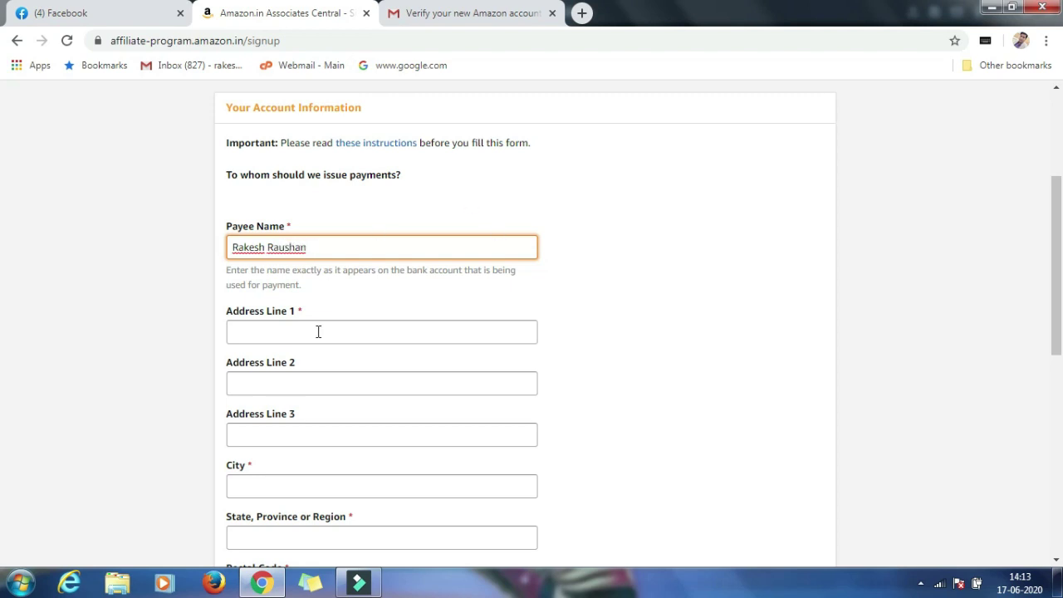
click(250, 332)
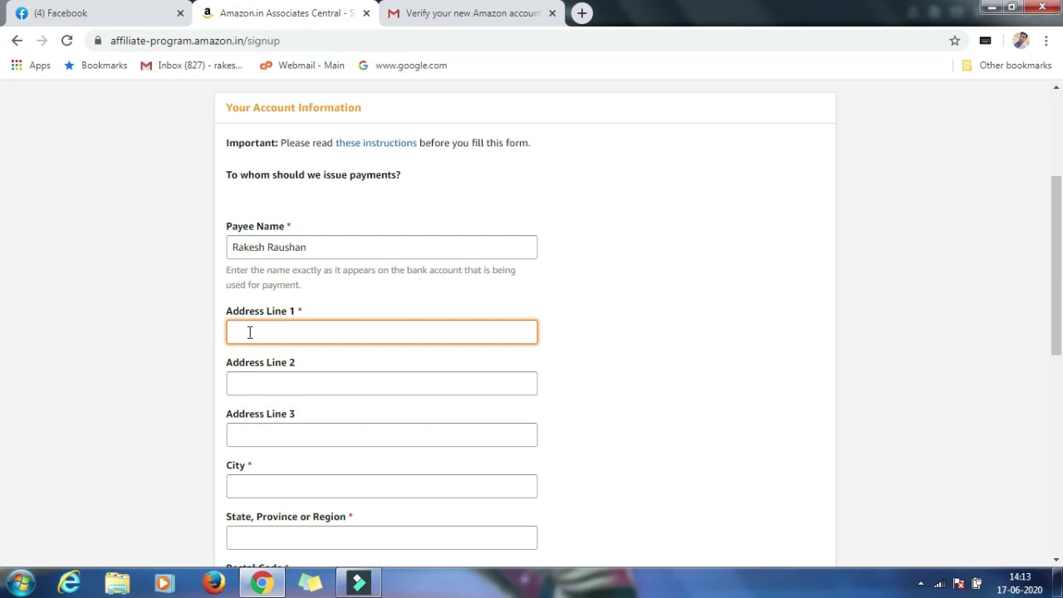
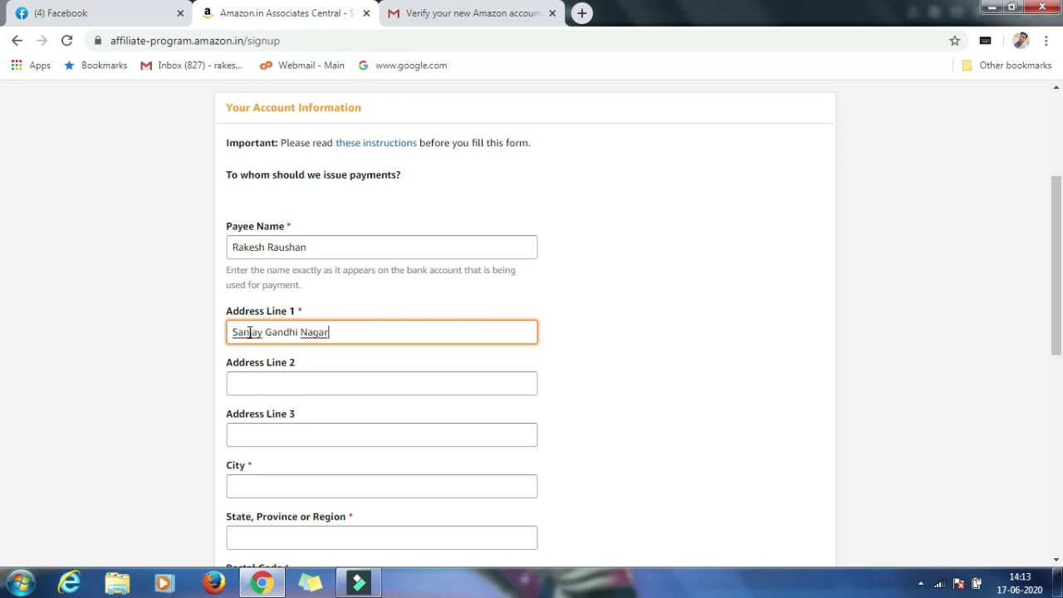
Paste the three address lines and the city into the account information form.
key(Tab)
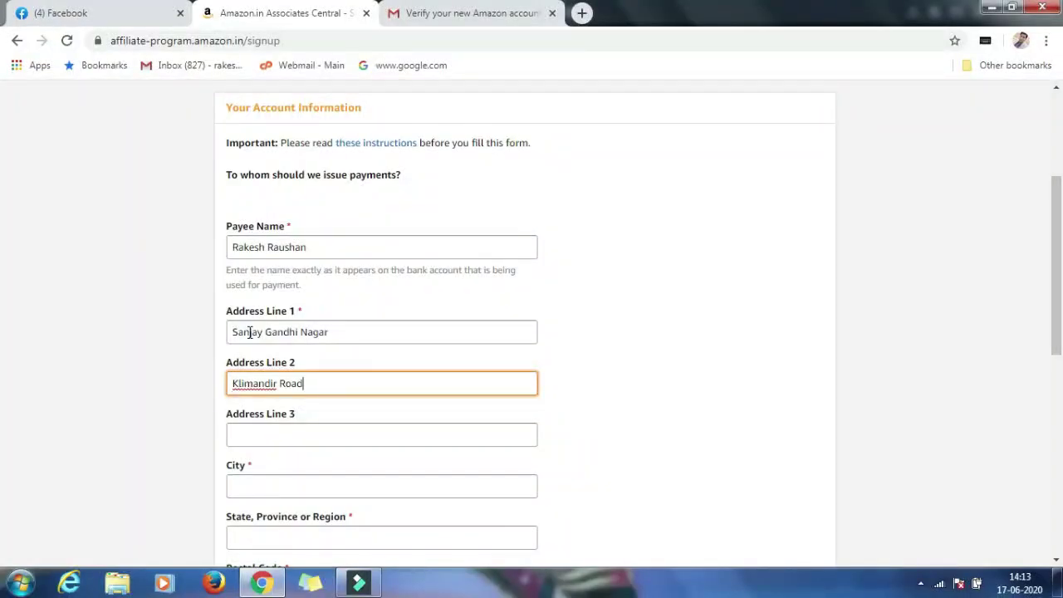
key(Tab)
key(Tab)
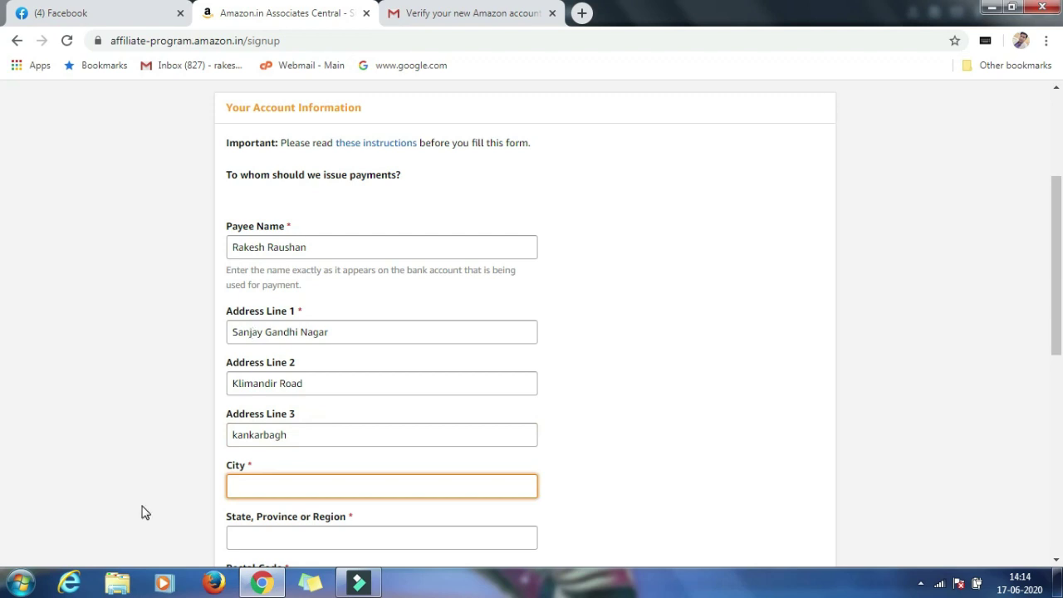
Enter the state, postal code and phone number for the account.
click(250, 536)
text(Bihar)
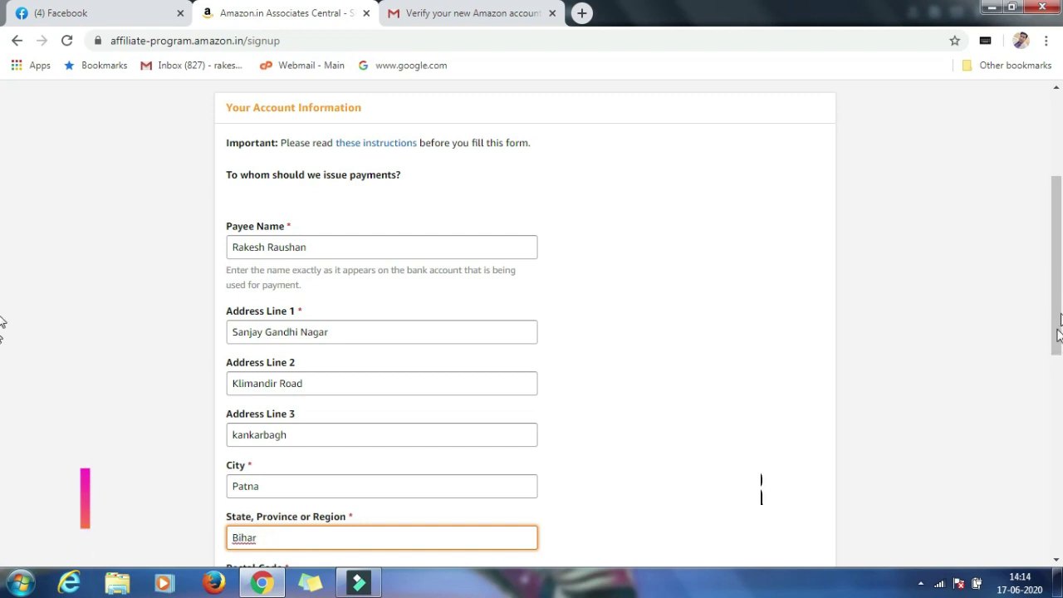
drag(1059, 332, 1060, 463)
click(290, 235)
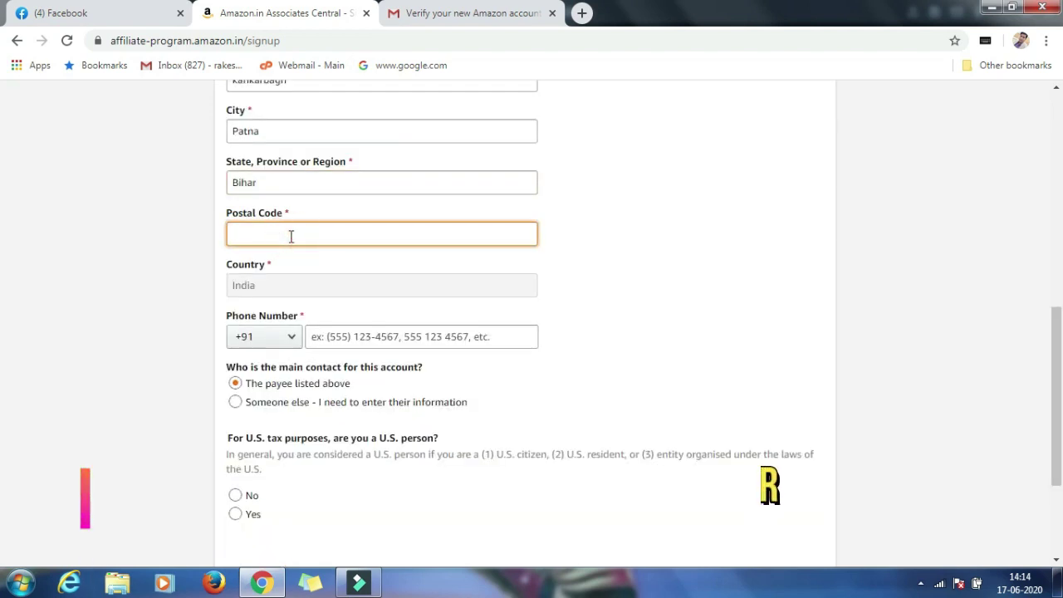
text(800020)
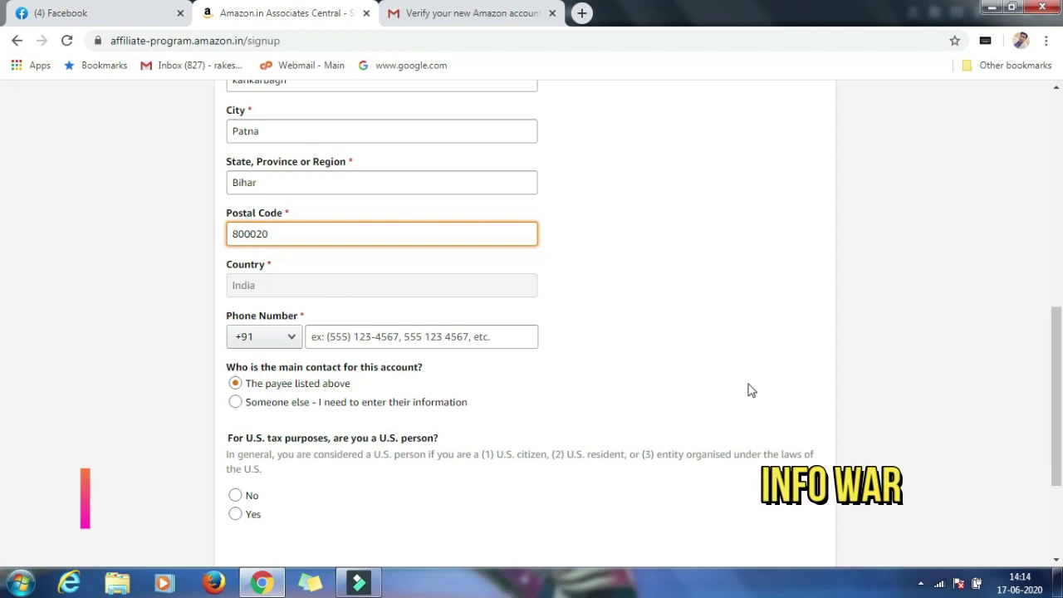
click(328, 335)
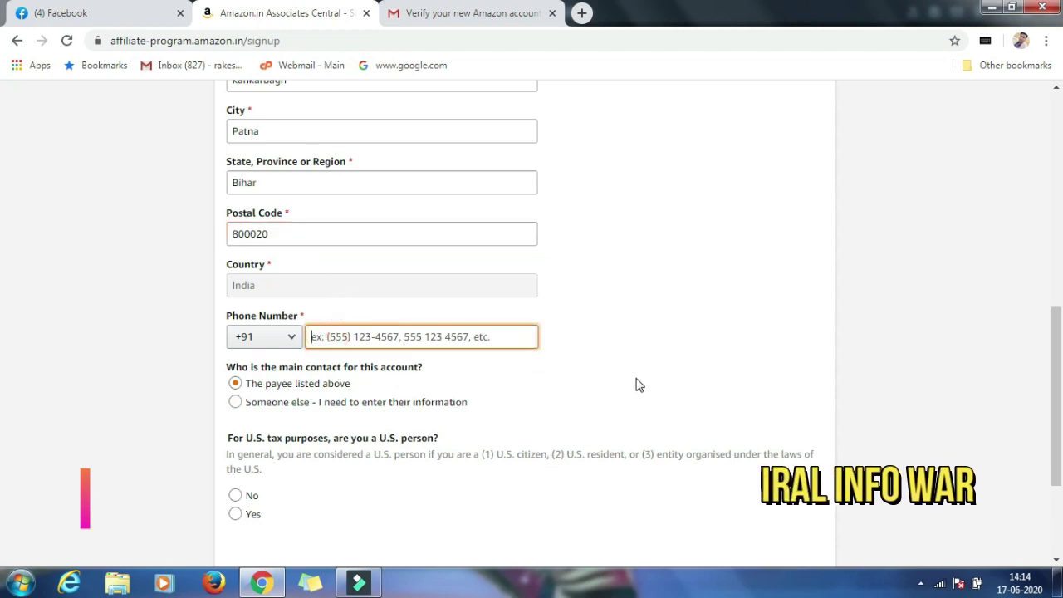
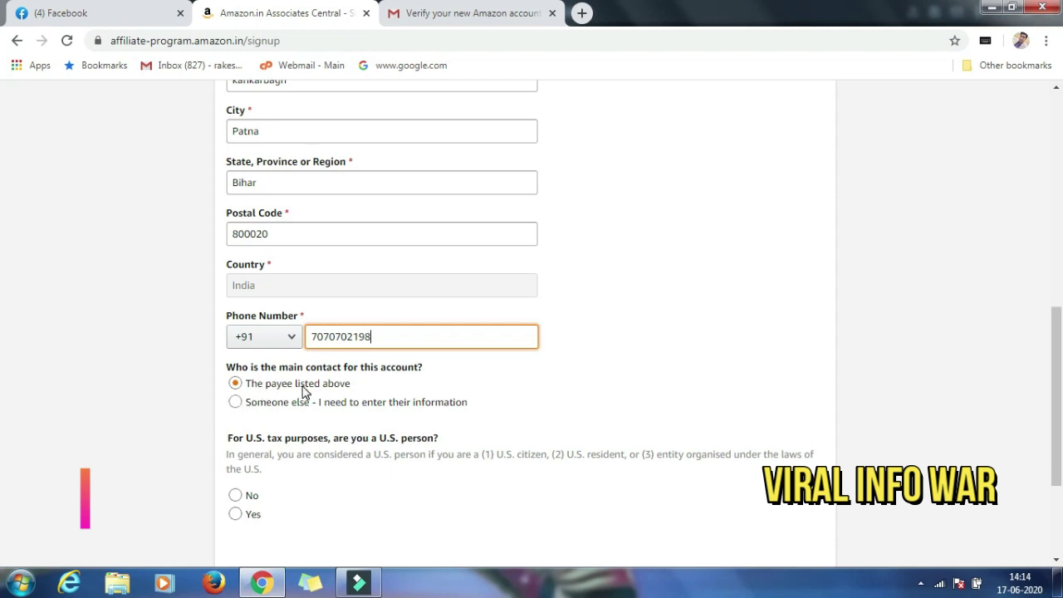
Make someone else the main contact, answer No to the U.S. person question and continue.
click(486, 400)
middle_click(551, 203)
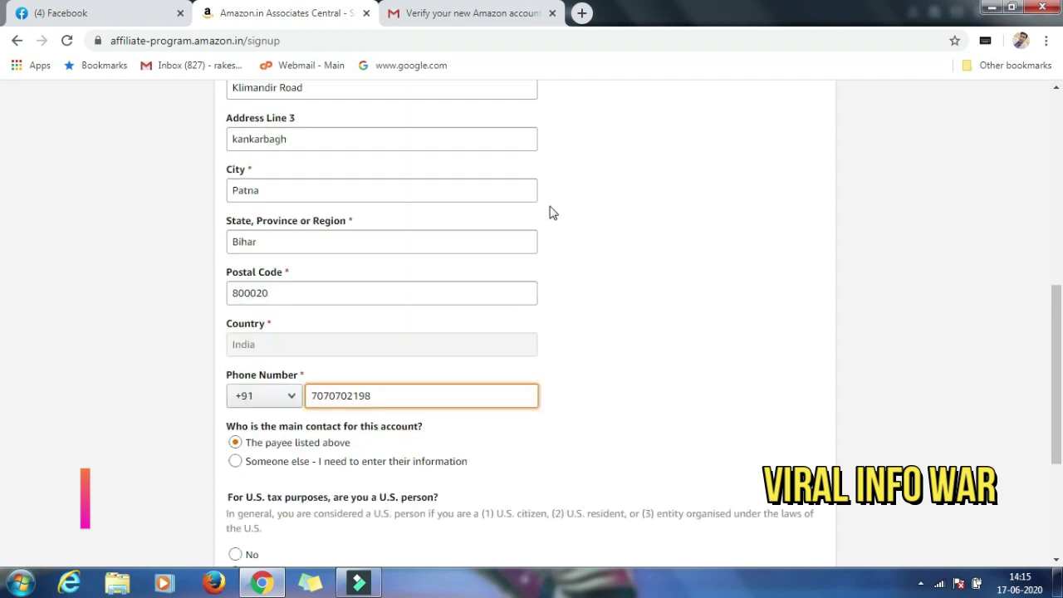
scroll(551, 203, up, 5)
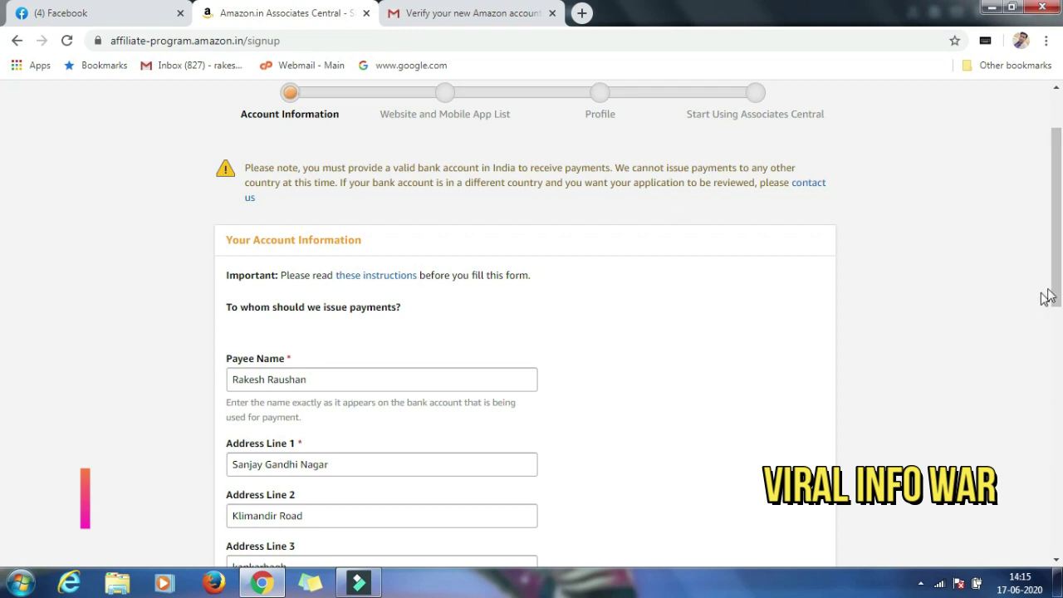
drag(1057, 266, 1058, 462)
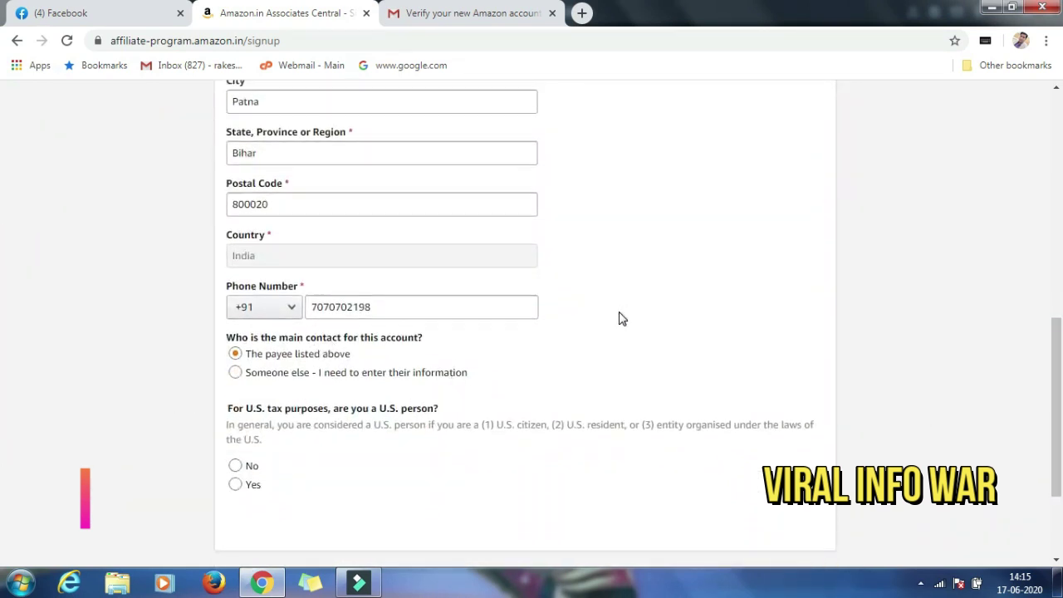
click(235, 484)
scroll(360, 479, down, 1)
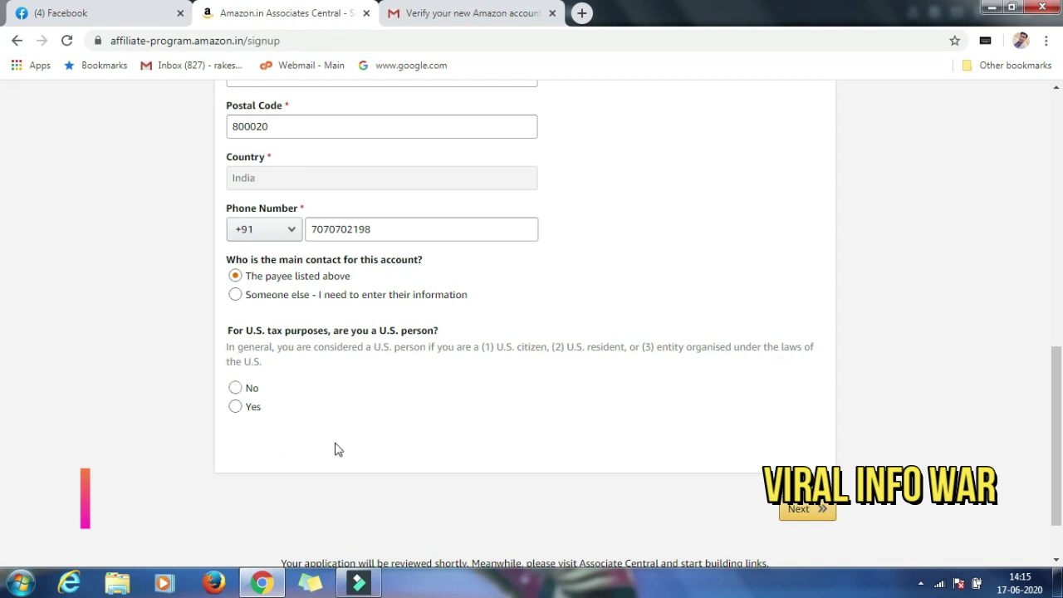
click(236, 388)
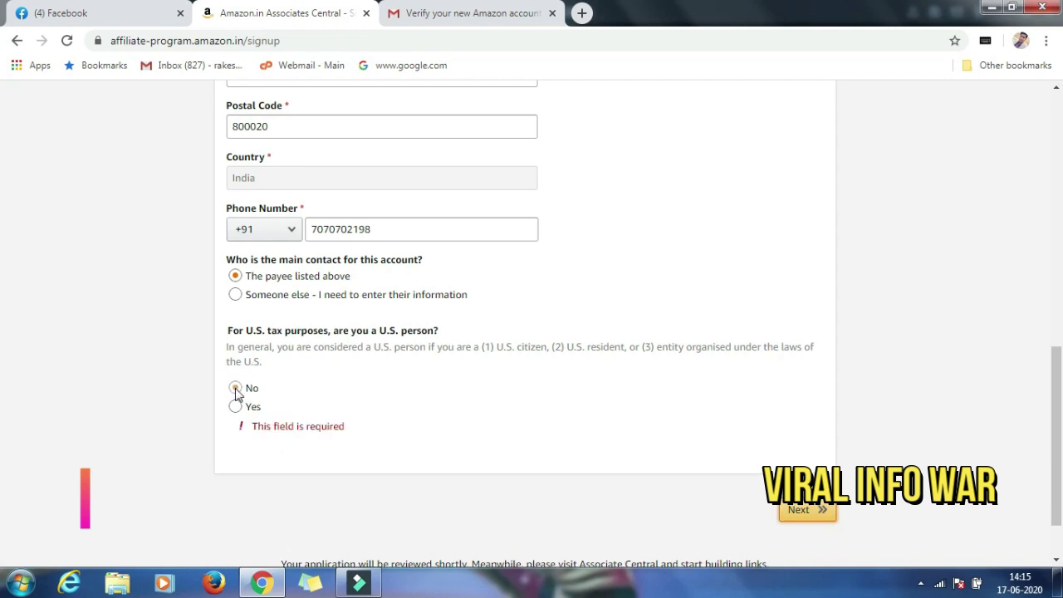
click(807, 511)
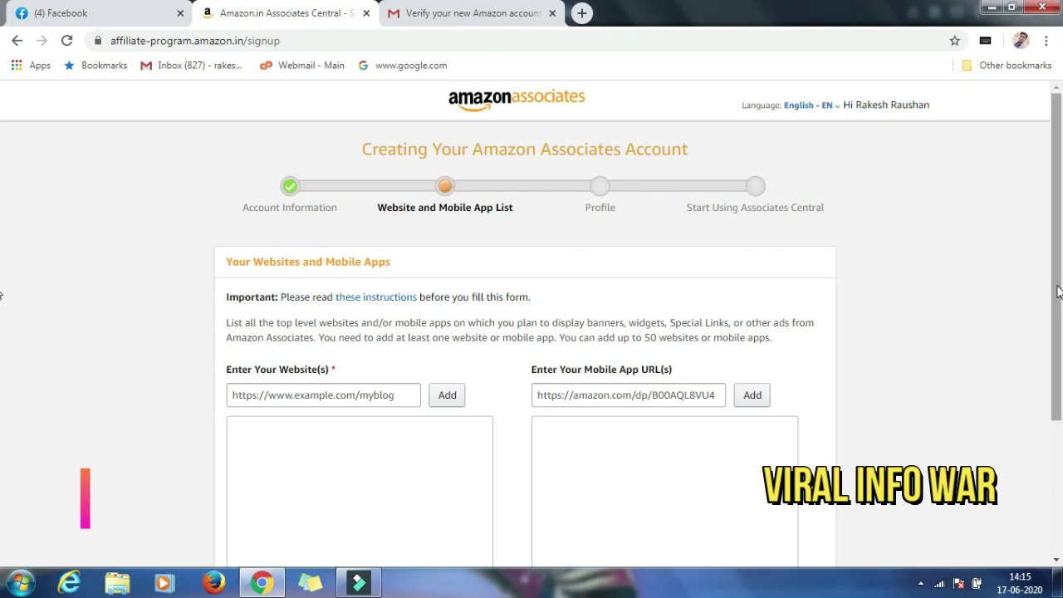
scroll(1046, 286, down, 2)
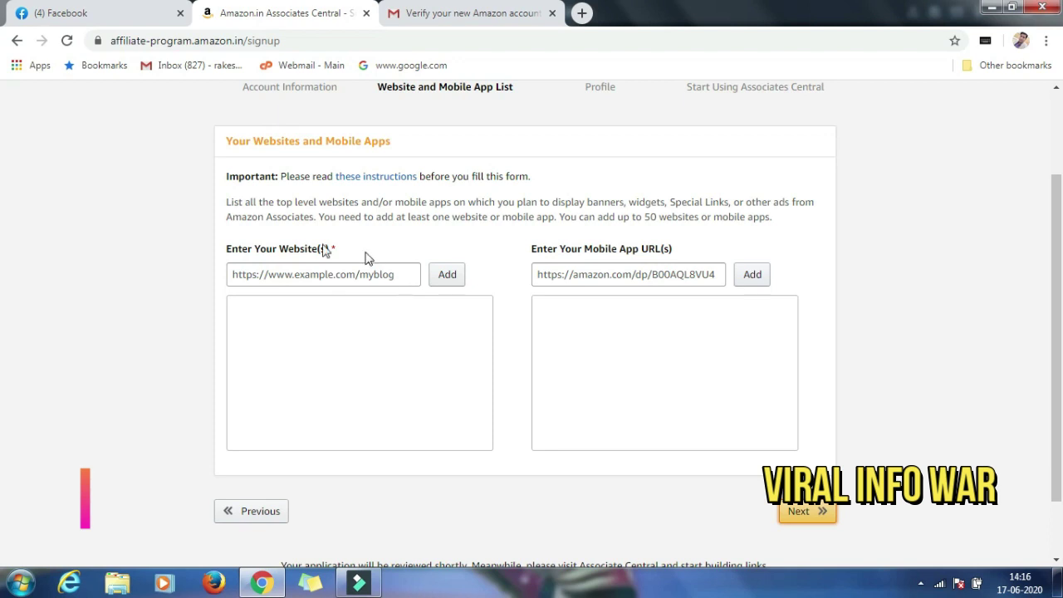
click(129, 20)
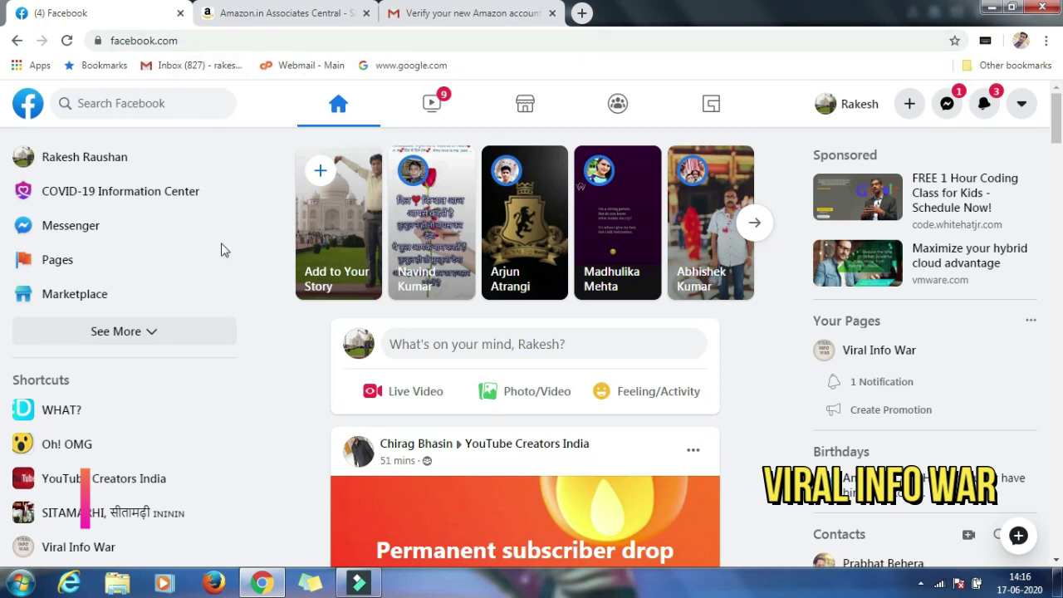
Open your Facebook profile, copy its URL and return to the Associates website field.
click(82, 159)
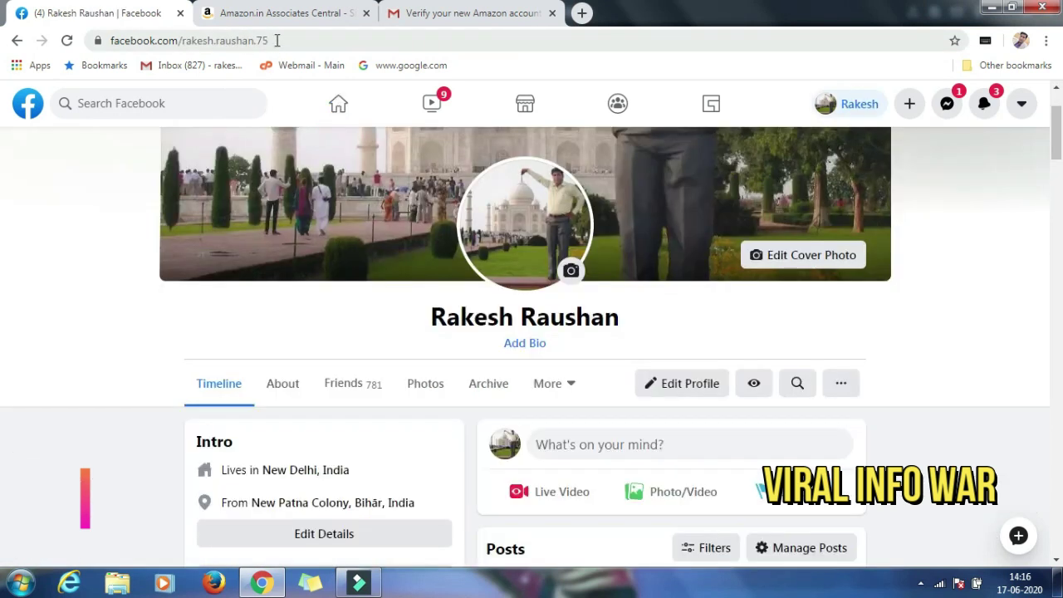
drag(276, 40, 123, 40)
key(ctrl+3)
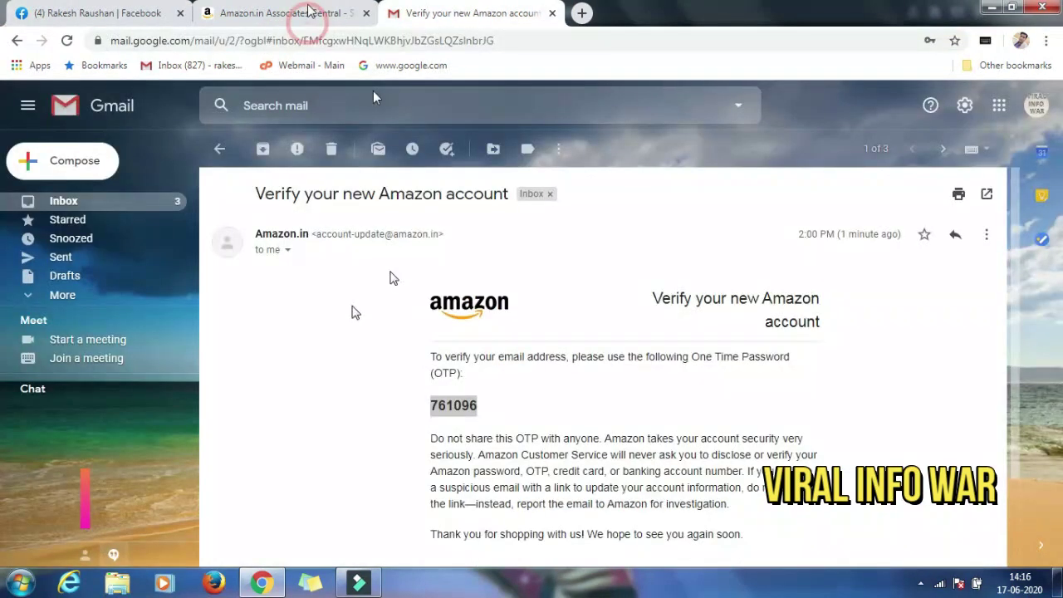
click(308, 10)
click(256, 275)
Paste the Facebook profile URL into Enter Your Website(s), add it and proceed with Next.
text(https://www.facebook.com/rakesh.raushan.75)
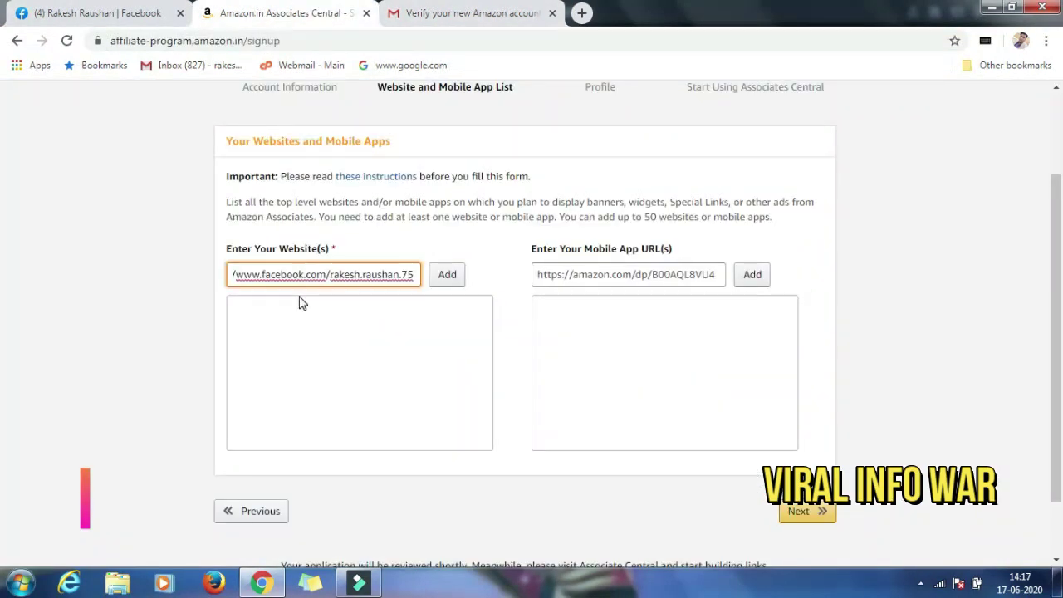
click(447, 276)
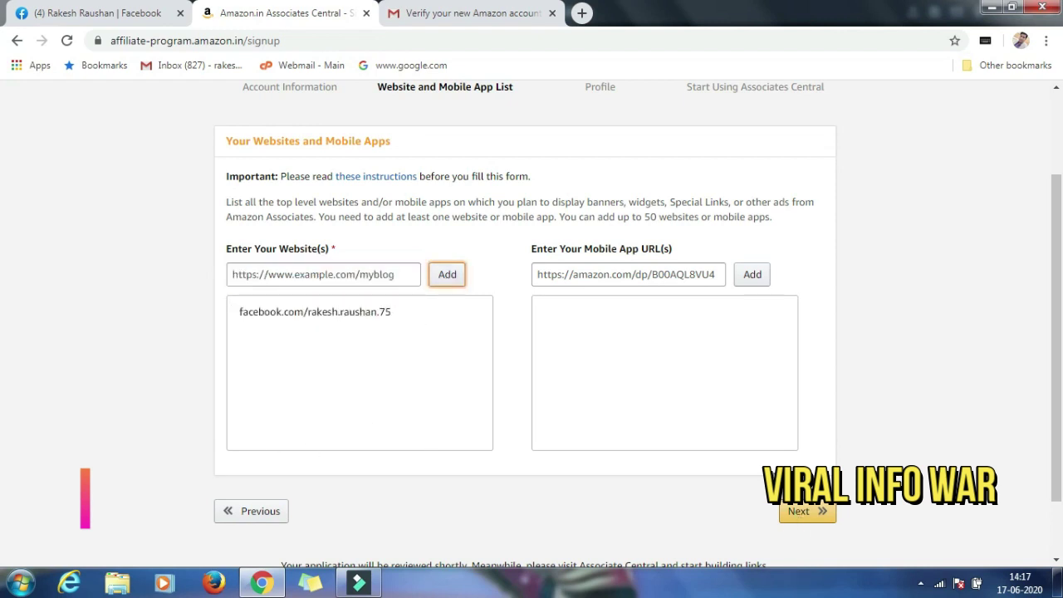
click(805, 512)
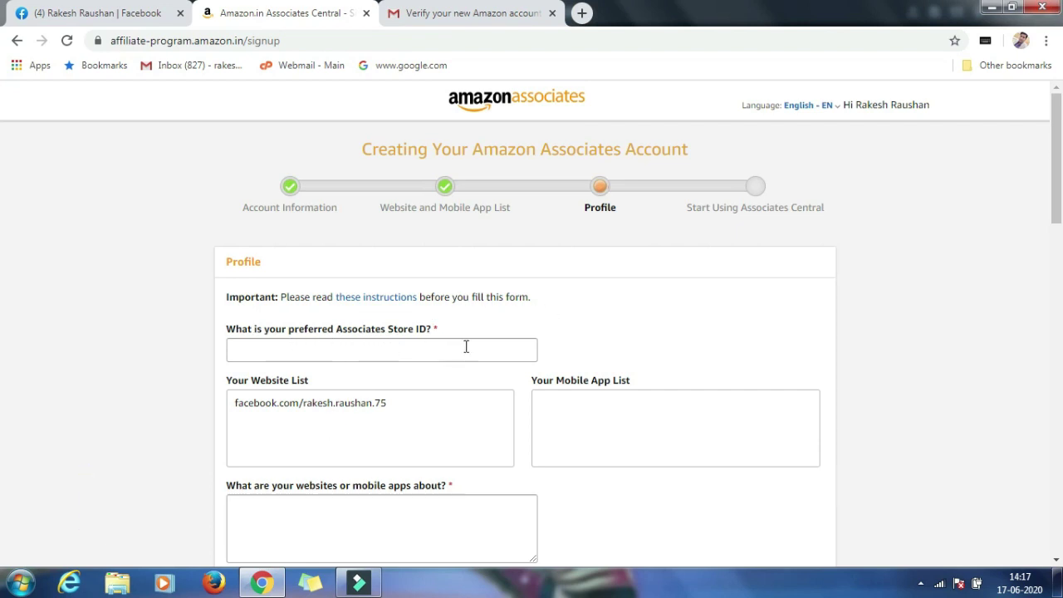
Enter the preferred Associates Store ID and scroll down to the following questions.
click(251, 352)
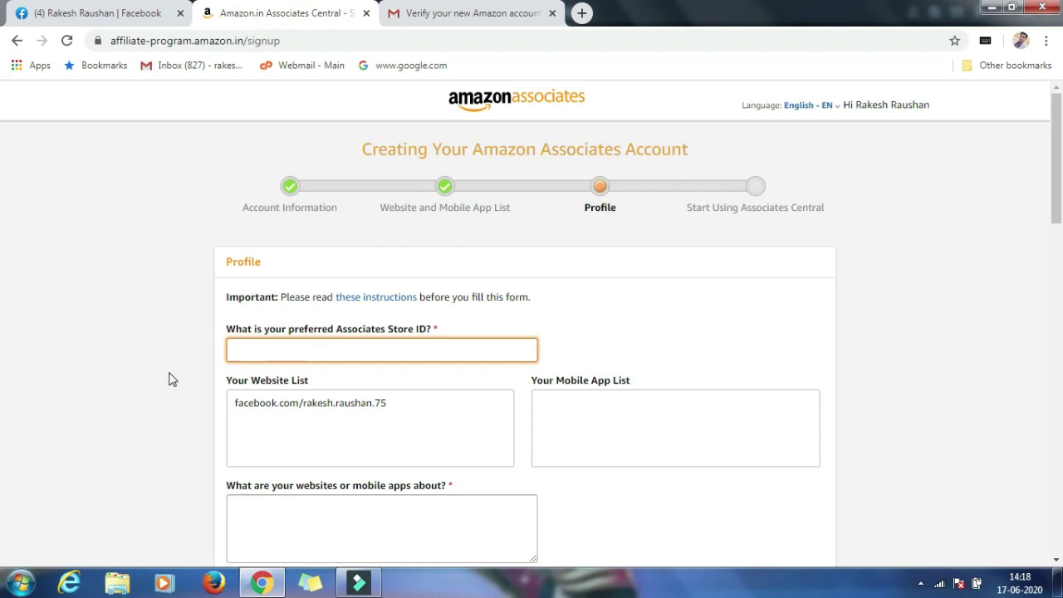
text(070702198)
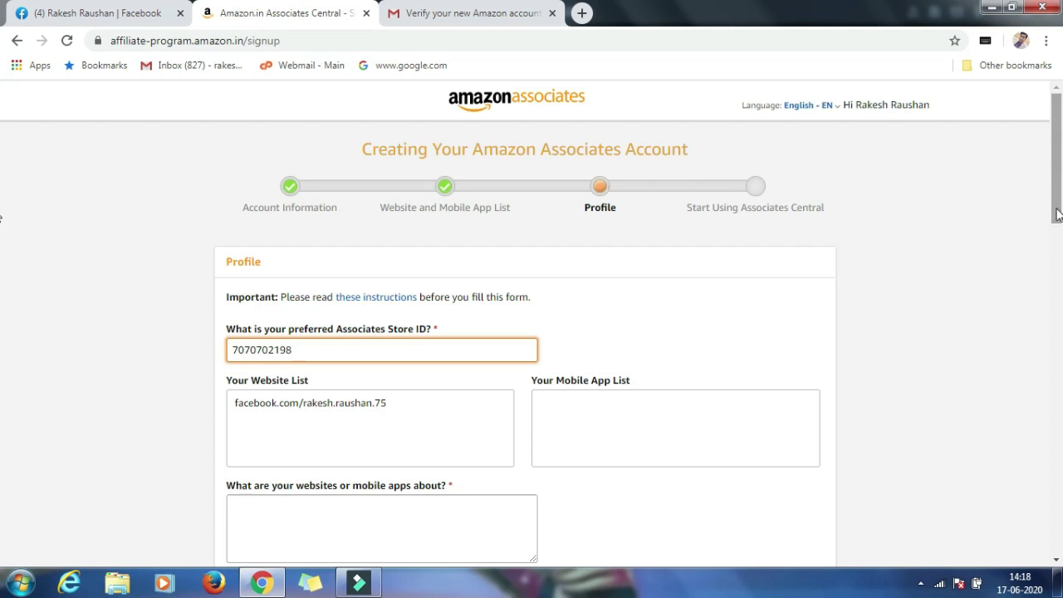
scroll(933, 315, down, 3)
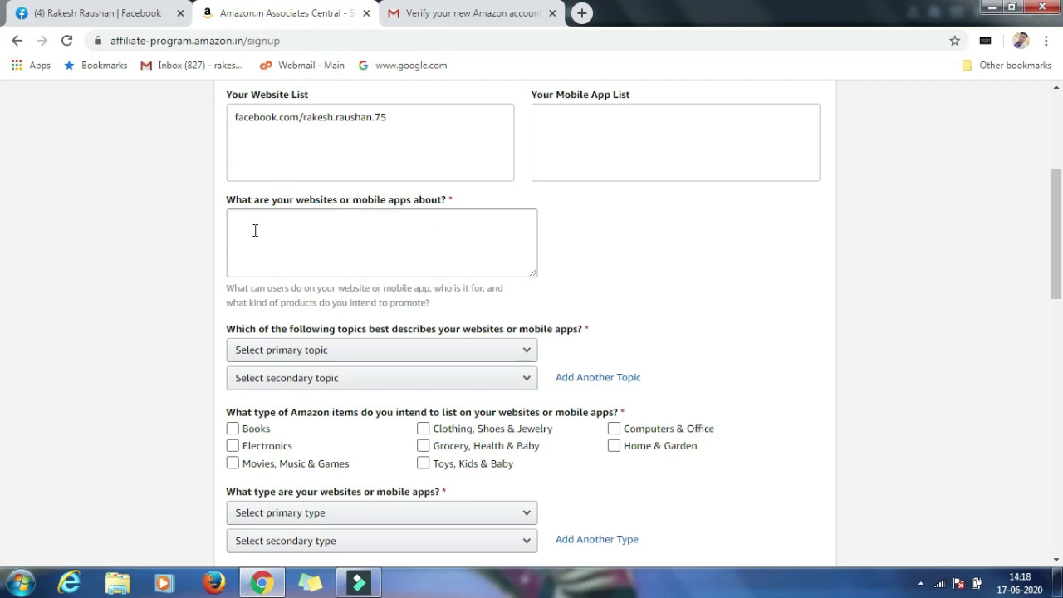
Describe the website as 'facebook' and set both primary and secondary topics to Other.
click(255, 230)
text(facebook a)
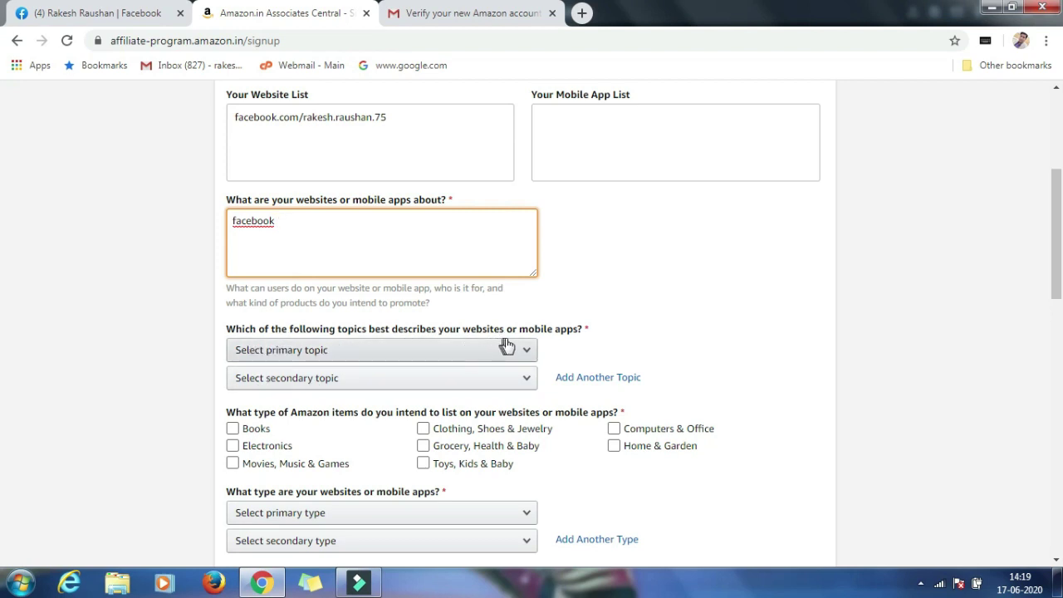
click(365, 349)
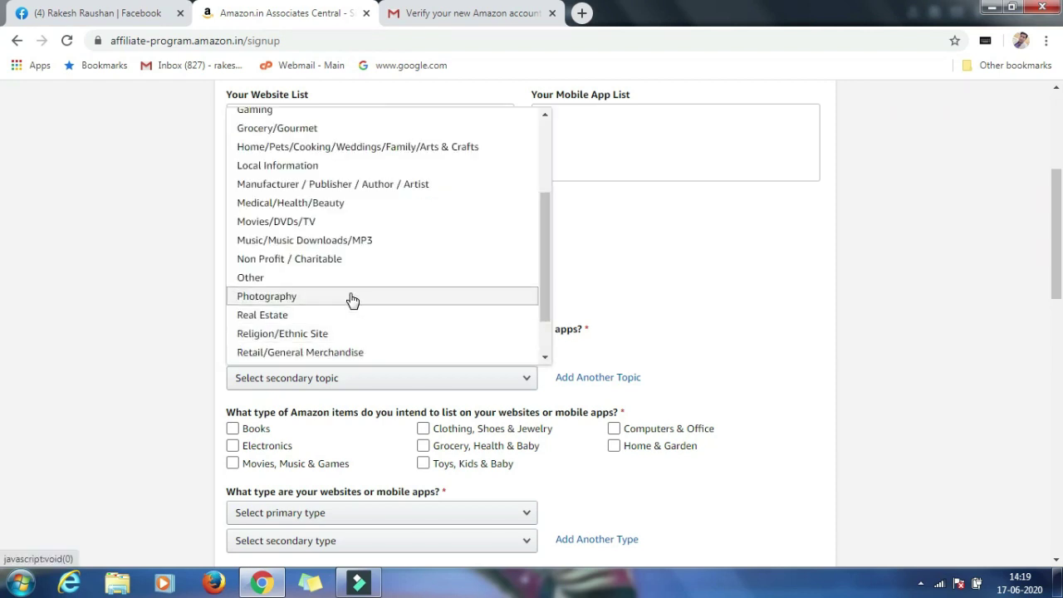
click(353, 282)
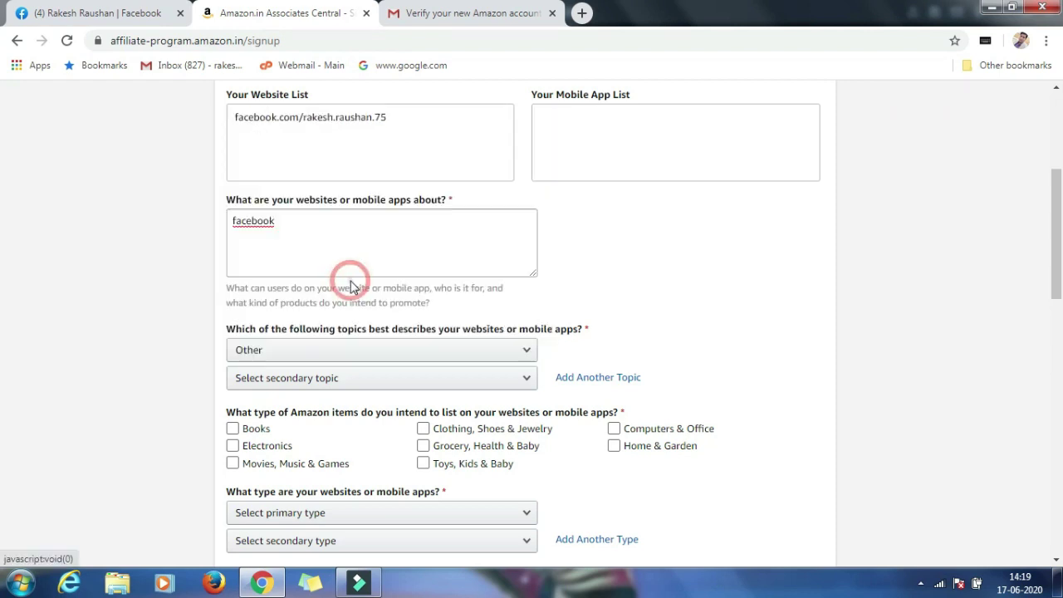
click(514, 387)
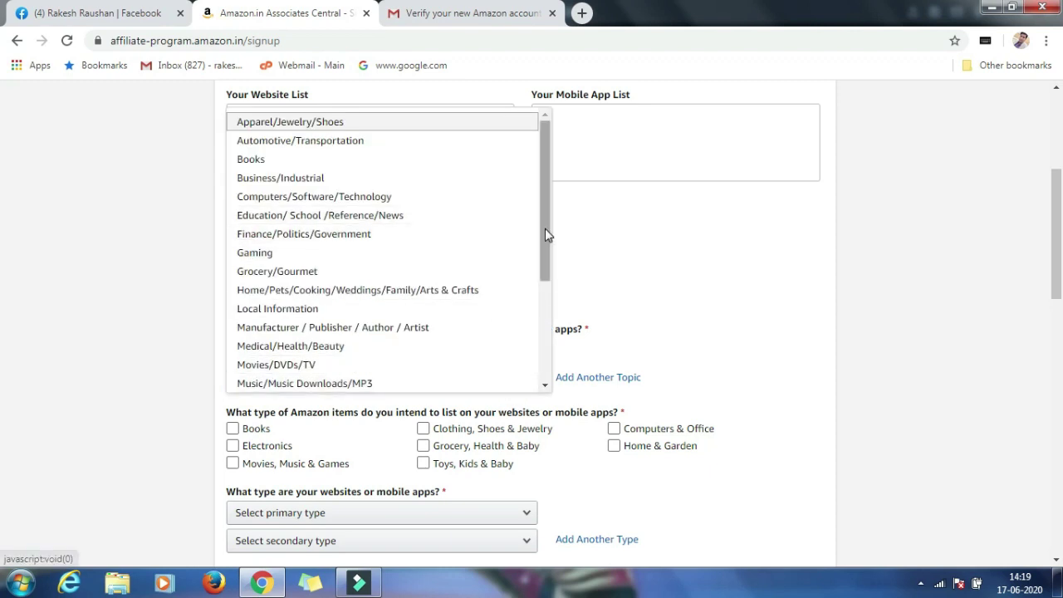
scroll(382, 249, down, 3)
click(285, 305)
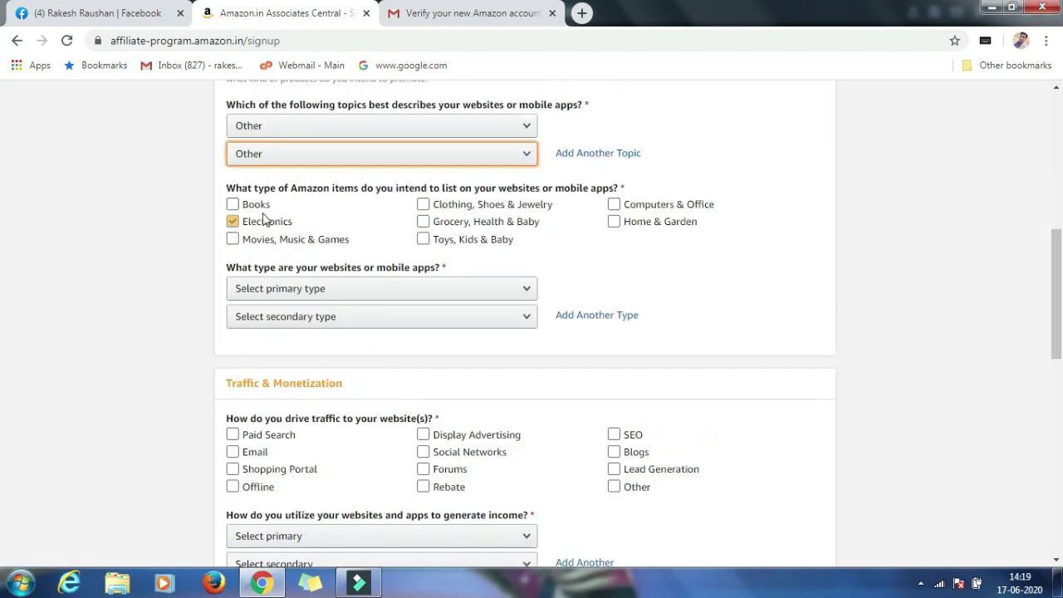
Untick Electronics and tick Books as the item type.
click(264, 217)
click(249, 204)
click(244, 202)
click(266, 203)
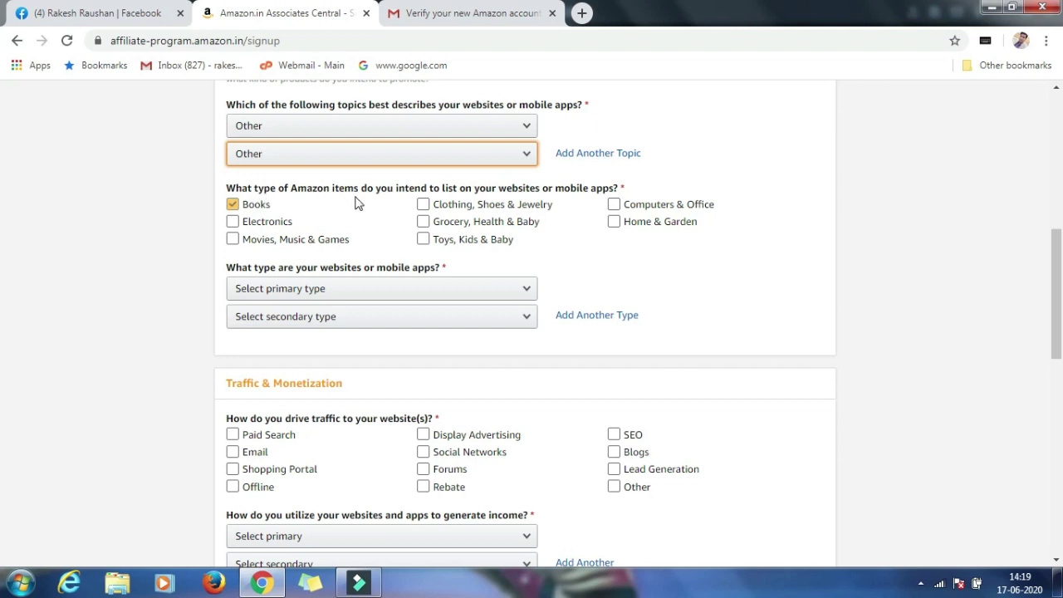
Tick Clothing, Shoes & Jewelry, Books and Electronics as item types.
click(424, 204)
click(232, 204)
click(233, 221)
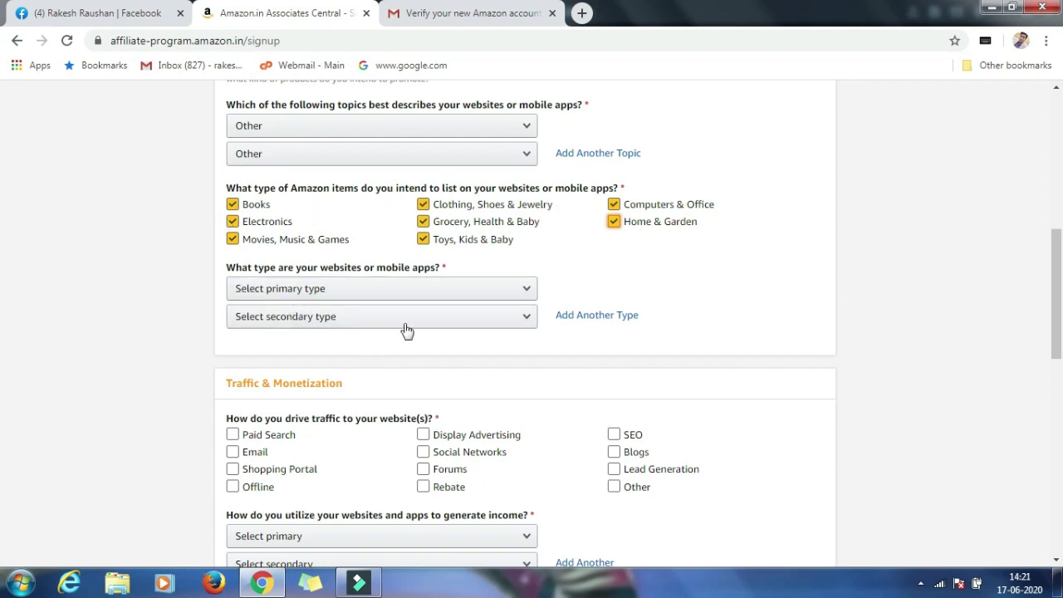
Set both primary and secondary website types to Other and mark Paid Search as traffic source.
click(524, 288)
click(420, 403)
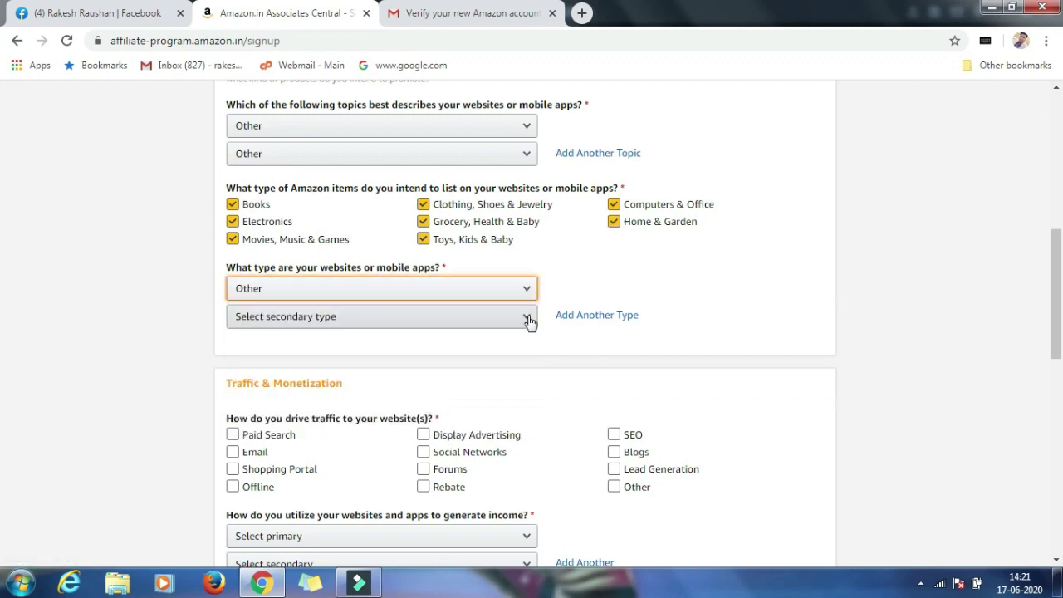
click(526, 318)
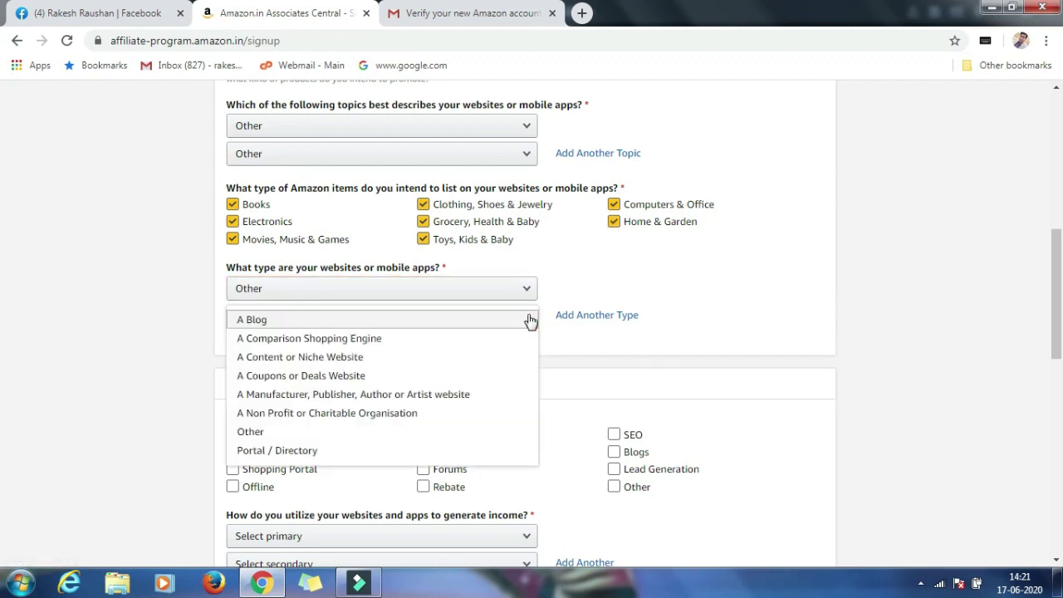
click(401, 433)
scroll(332, 348, down, 2)
click(247, 261)
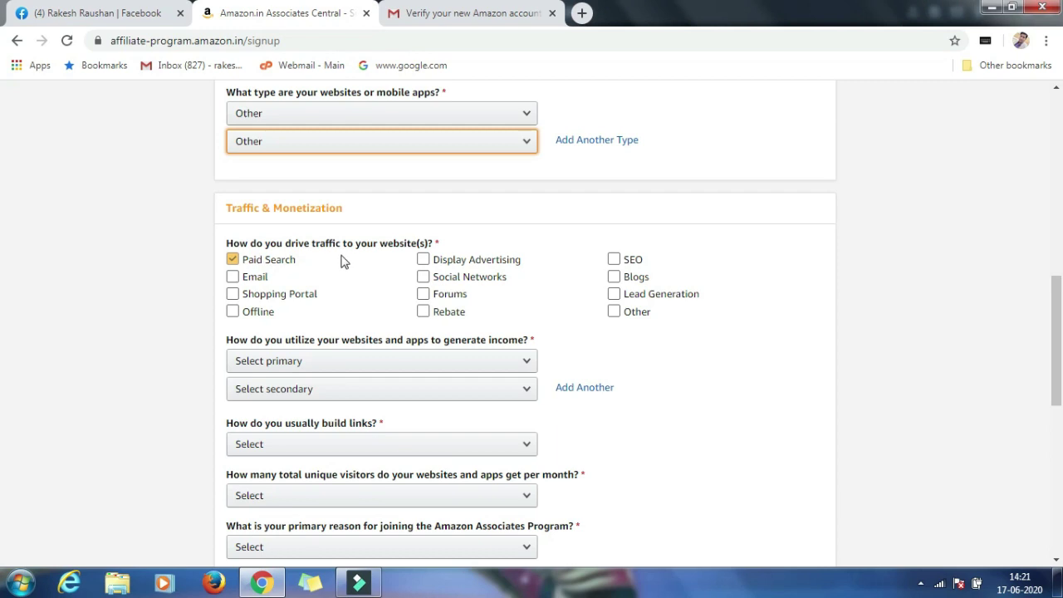
Set Social Networks as the traffic source and E-commerce/Online Retail as primary and secondary income methods.
click(461, 260)
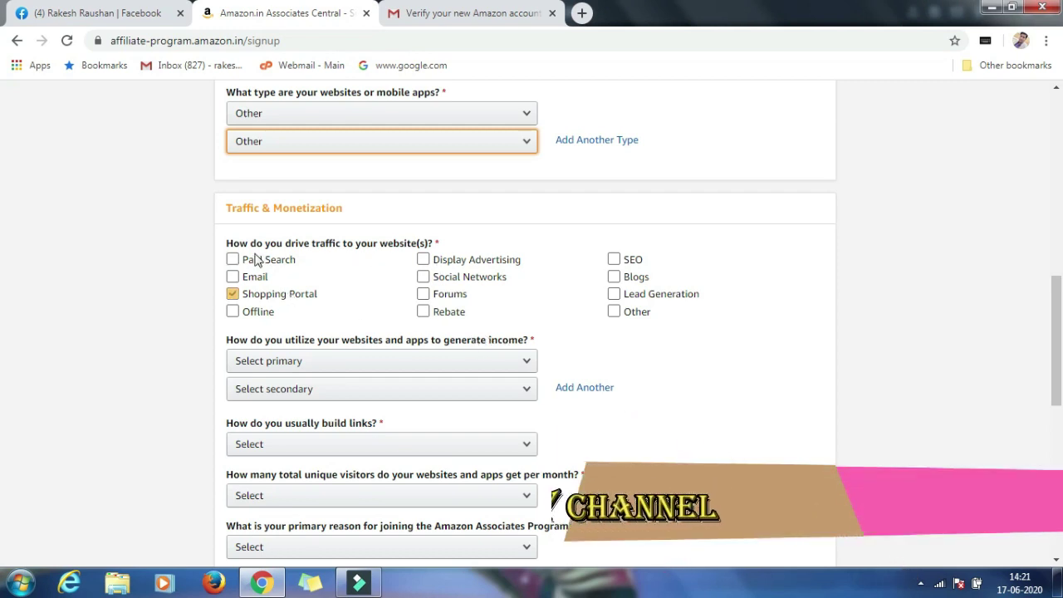
click(425, 279)
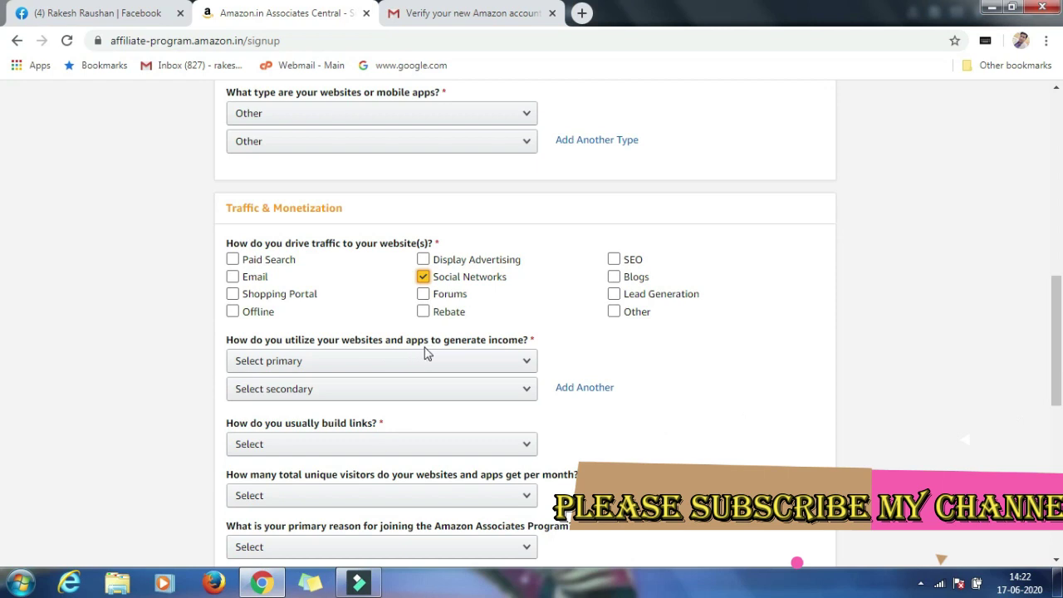
click(489, 360)
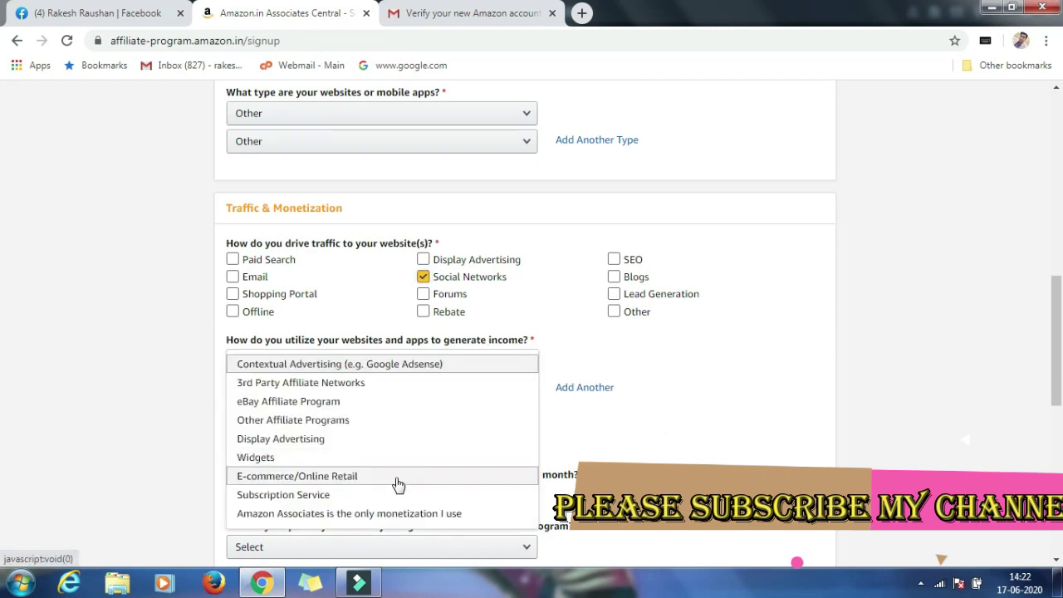
click(398, 484)
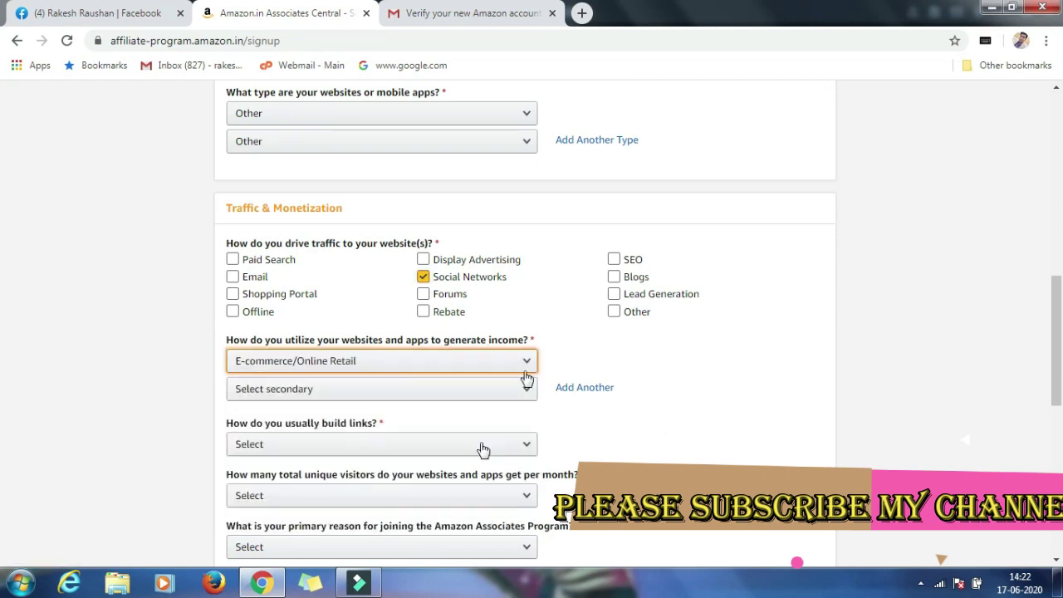
click(526, 396)
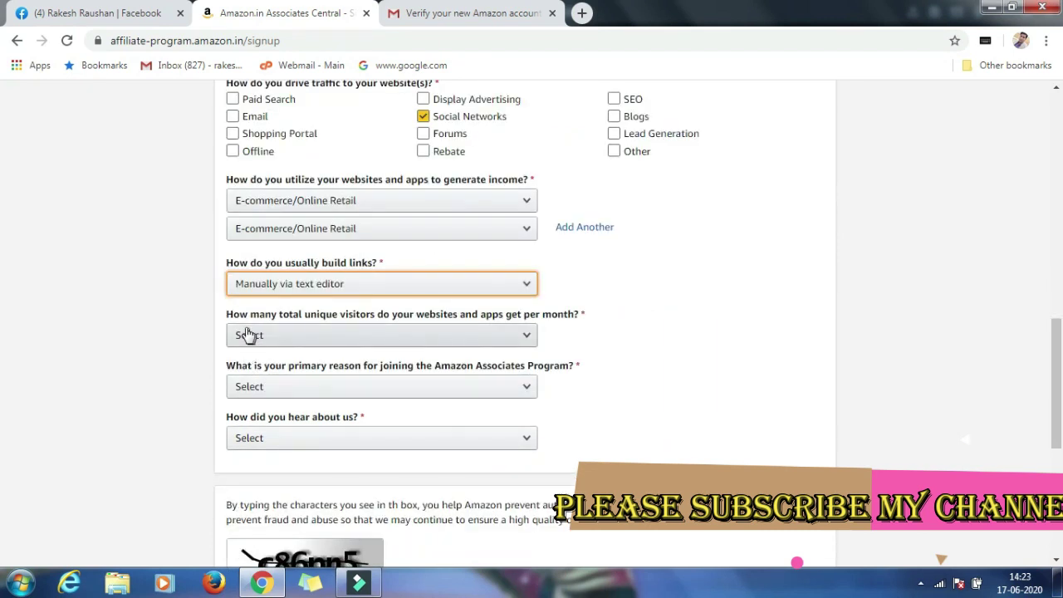